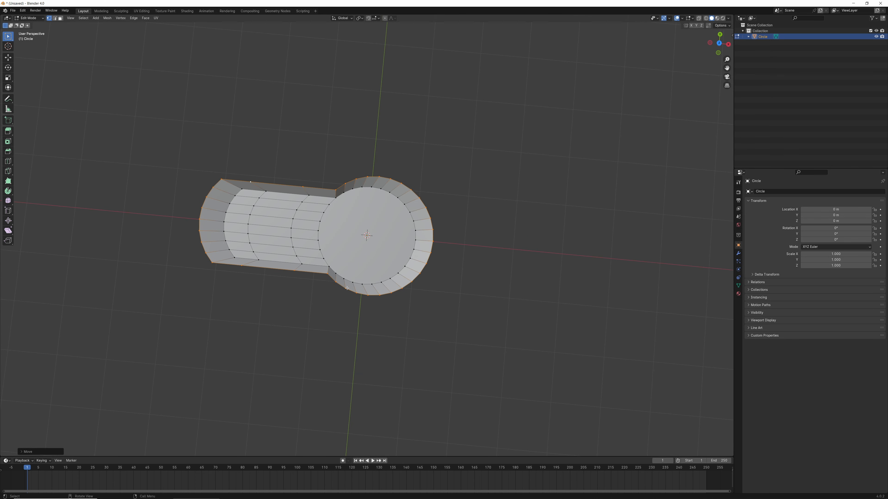
- Add a 38-vertex circle to the mesh at the origin, viewed from above
key(KP_7)
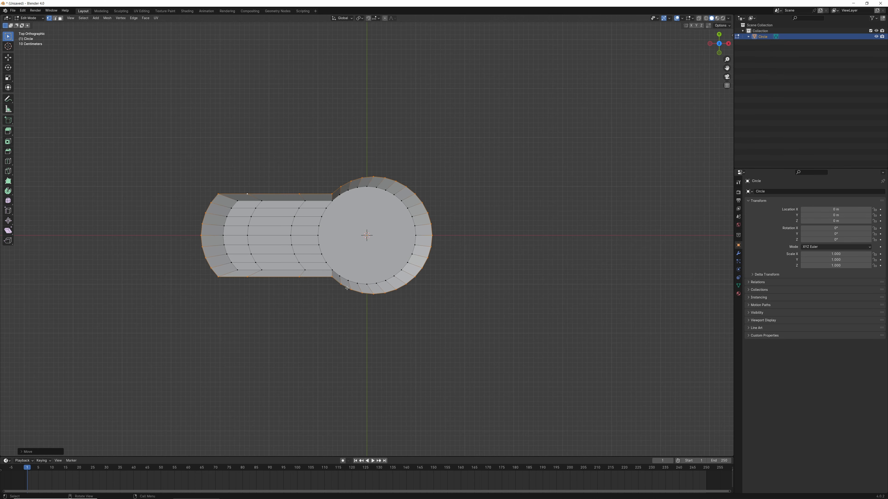
key(shift+a)
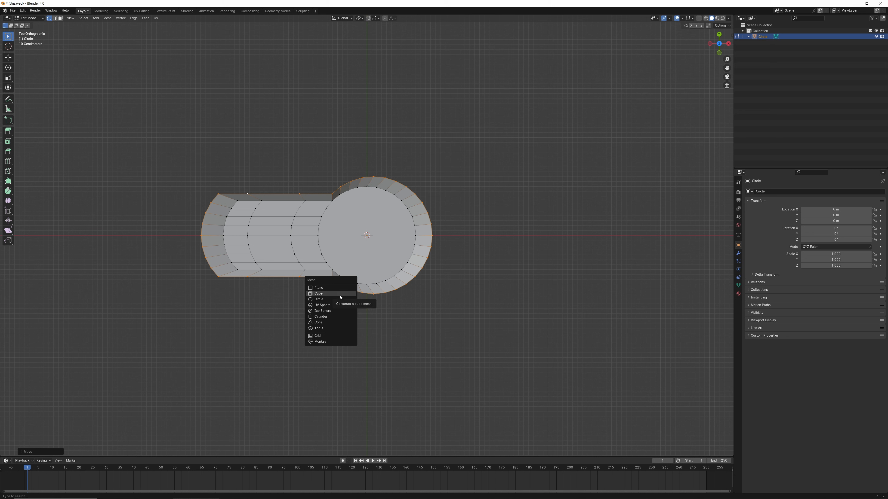
click(334, 297)
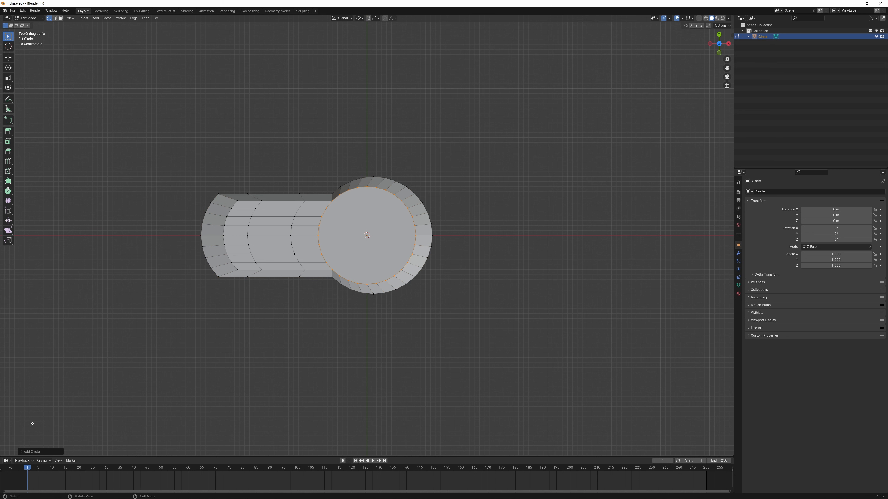
click(47, 451)
click(67, 389)
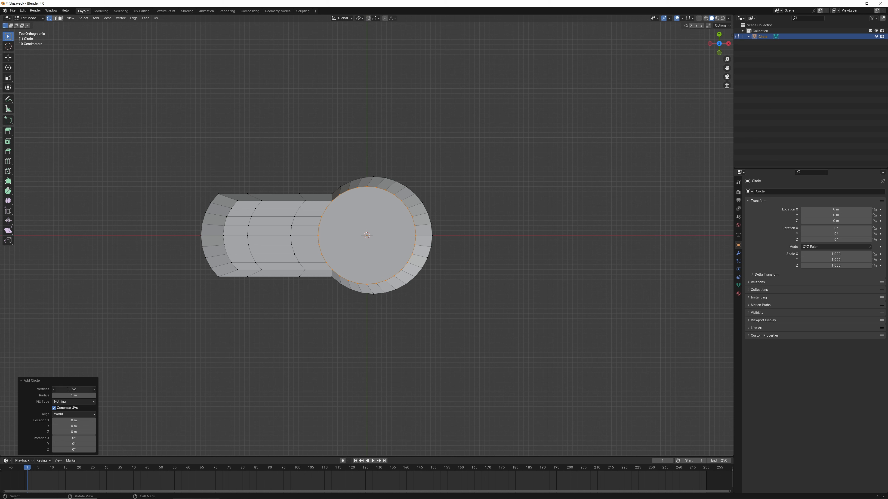
text(3)
key(Return)
- Scale the new circle by about 2.74 and move it along negative X so that it surrounds the keyhole-shaped recess
key(s)
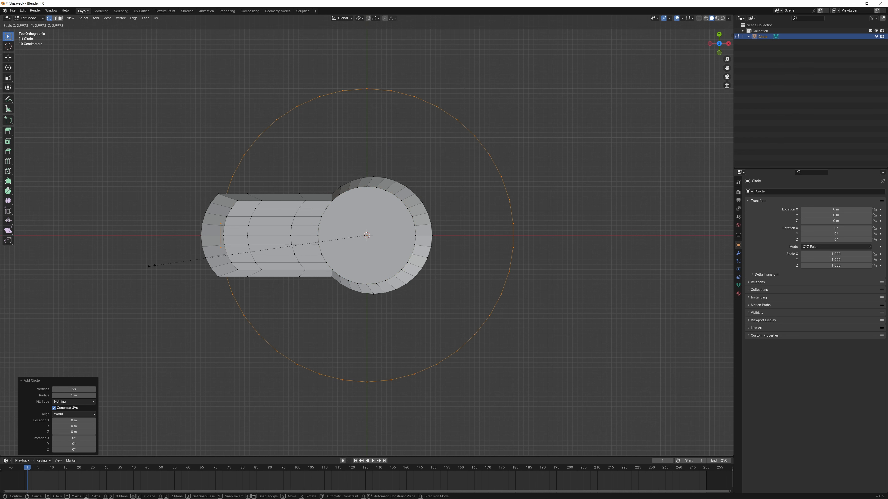
click(171, 265)
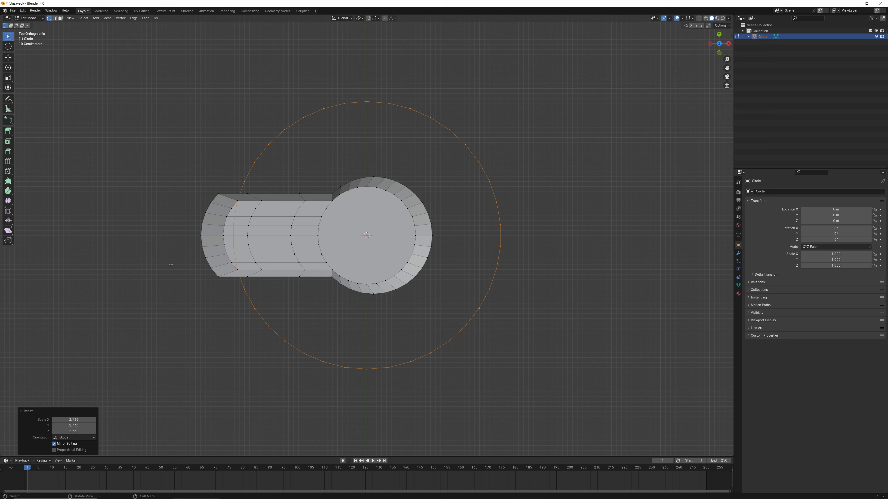
key(g)
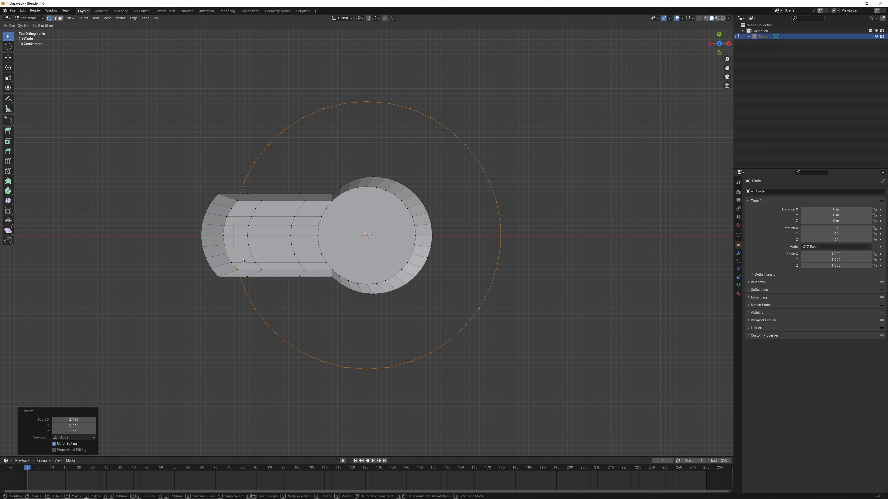
key(x)
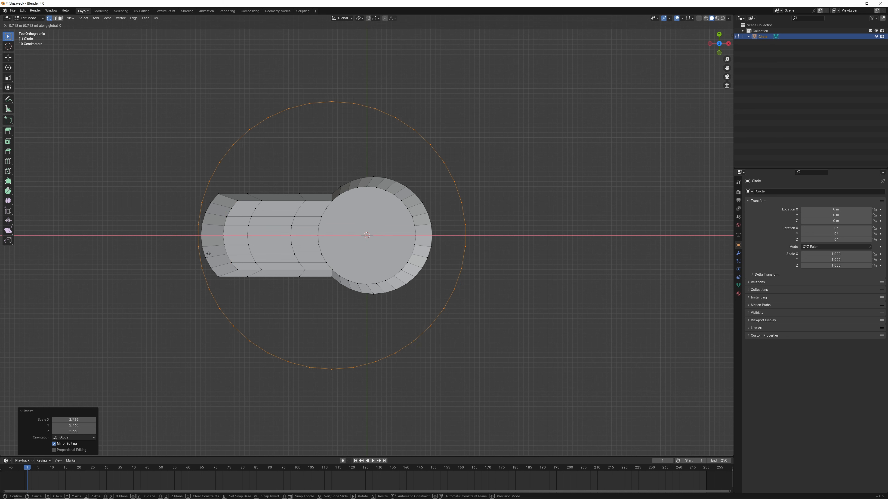
click(197, 264)
- Bridge the large circle to the outer edge loop of the keyhole-shaped recess
key(1)
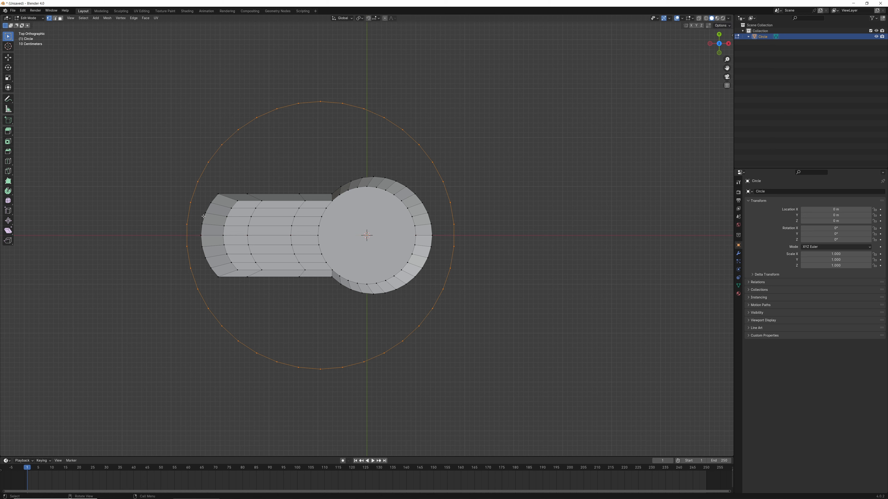
alt+shift+click(204, 217)
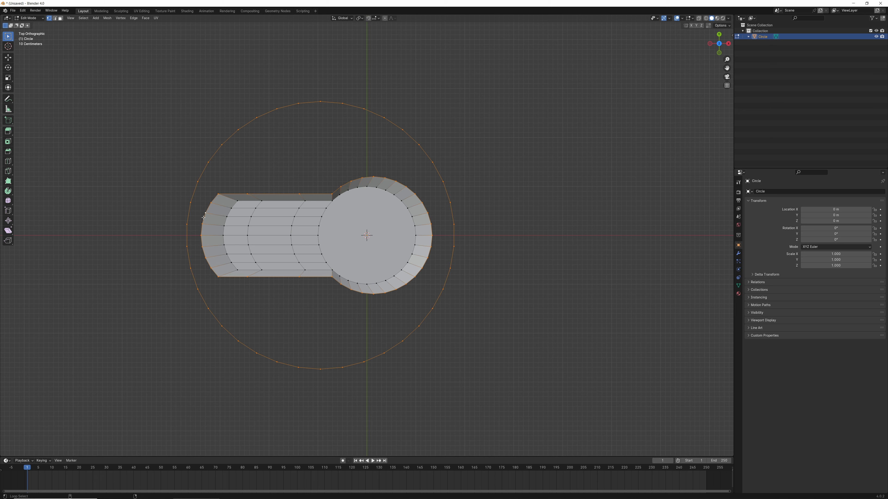
click(132, 21)
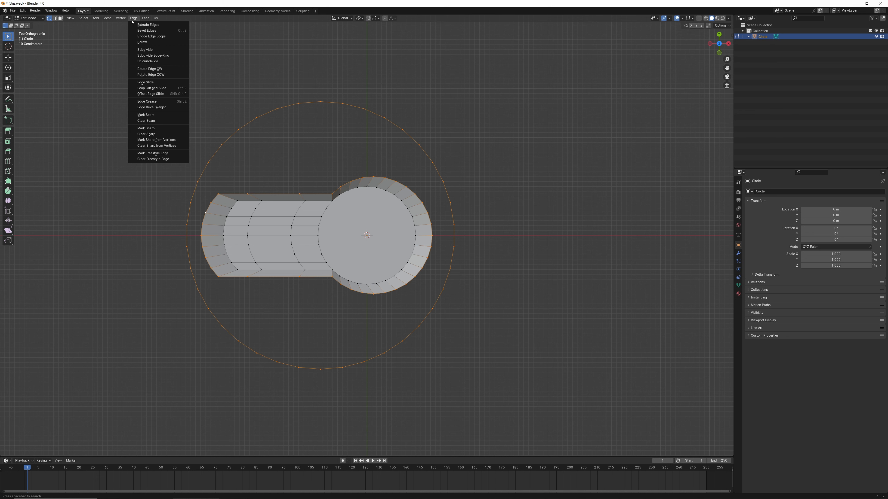
click(143, 37)
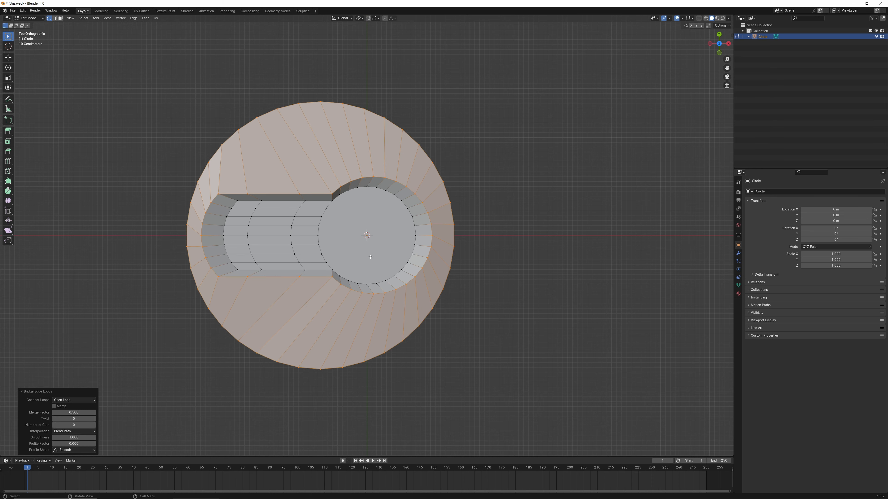
- Extrude the lid's outer edge loop upward along Z by about 0.27 m
middle_drag(370, 257, 345, 310)
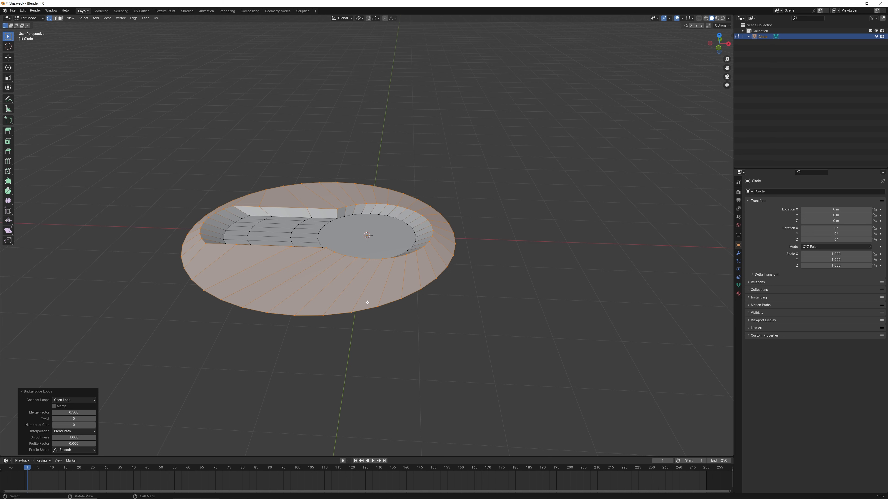
alt+click(372, 310)
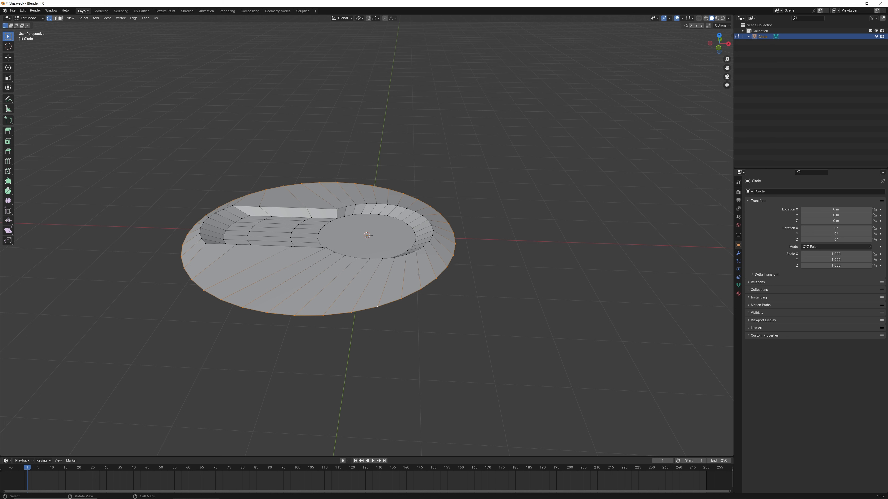
key(g)
key(z)
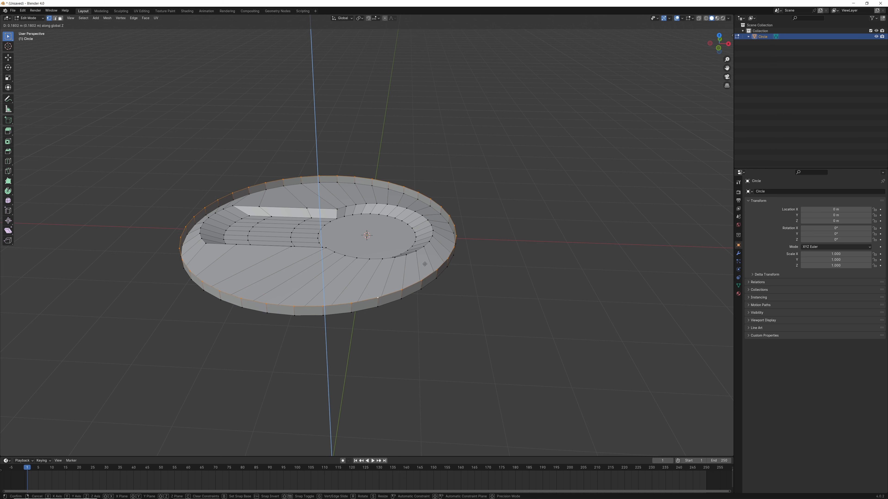
click(425, 262)
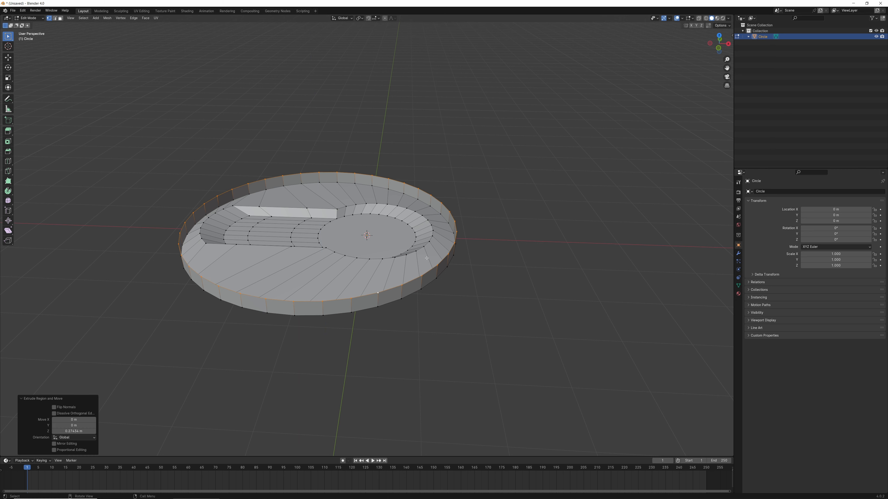
- Form the lid's rim by extruding its upper edge loop outward at a scale of about 1.06 and then down about 0.55 m
key(s)
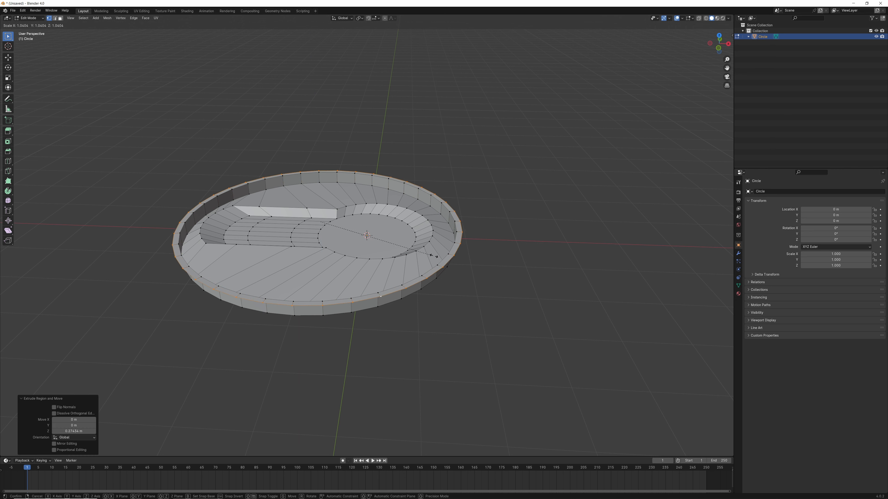
click(435, 256)
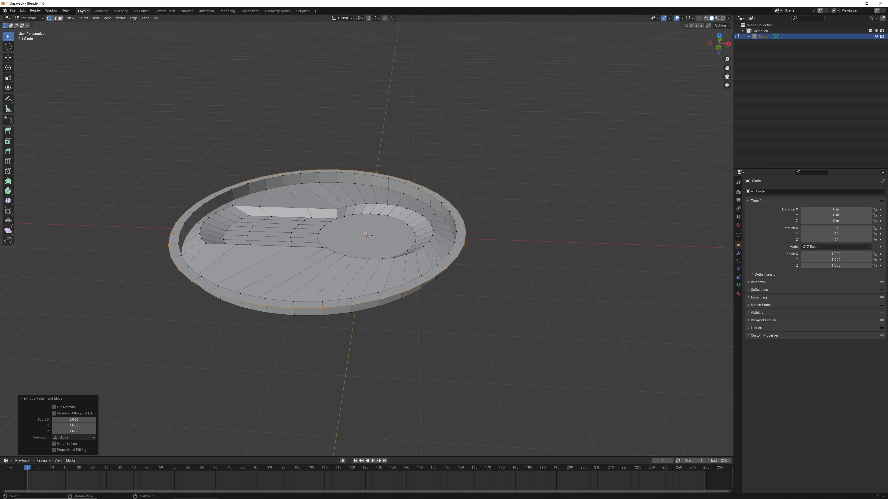
key(e)
key(z)
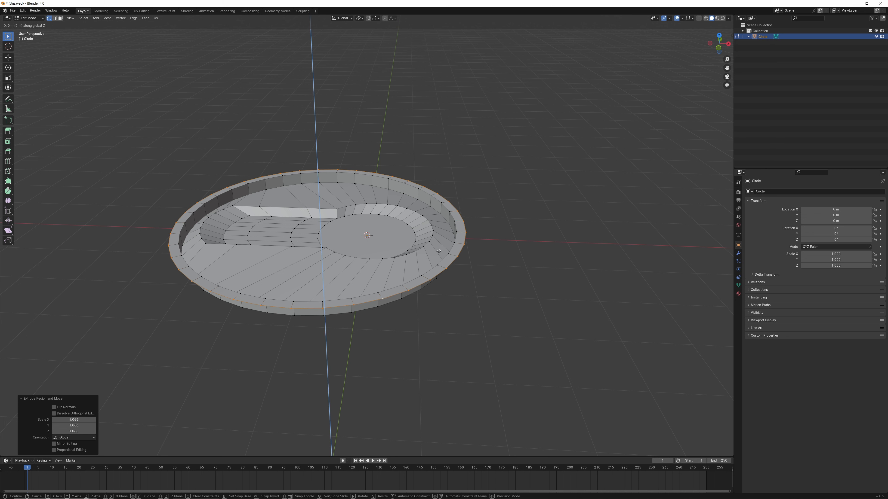
click(439, 275)
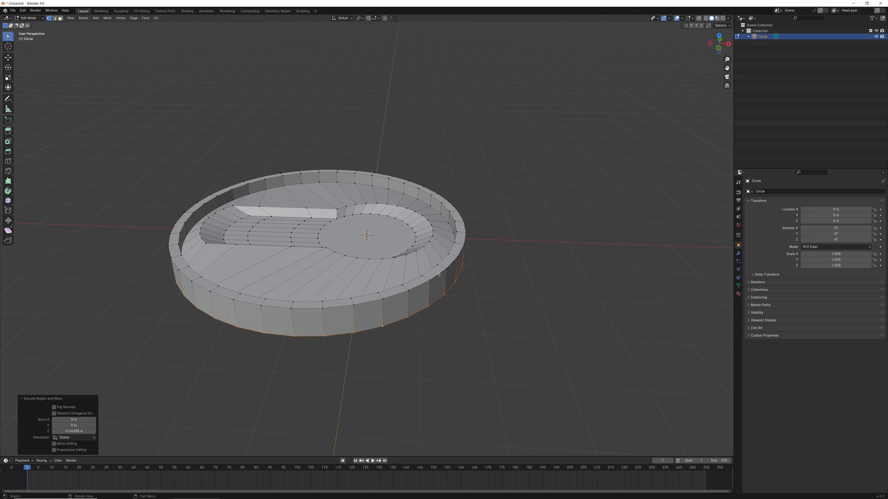
- Extrude the rim's bottom edge loop slightly inward at a scale of about 0.98
key(e)
key(s)
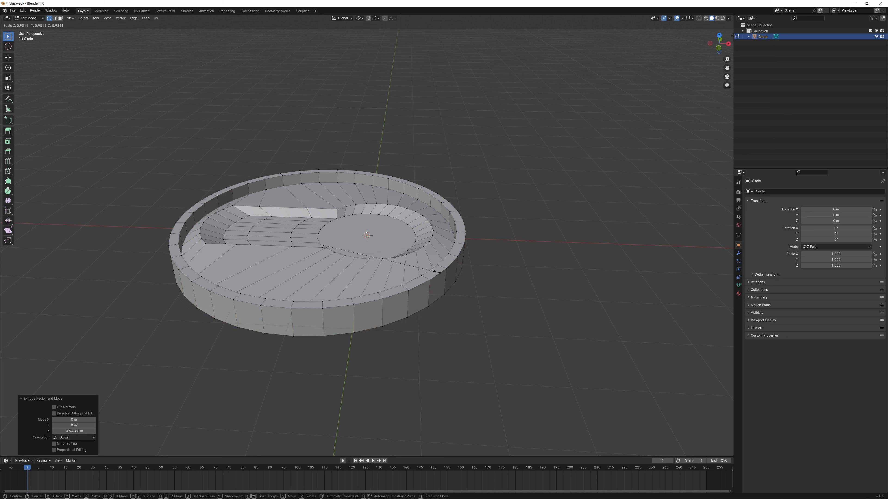
click(434, 271)
- Extrude the edge loop under the rim down about 1.3 m and scale it by about 1.44 to form a flared shoulder
mouse_move(435, 271)
middle_down()
mouse_move(424, 231)
mouse_move(424, 260)
middle_up()
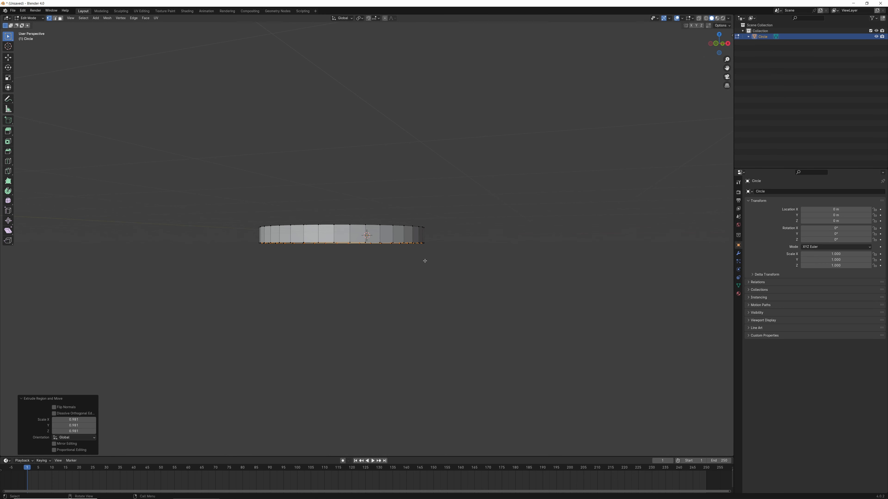
key(e)
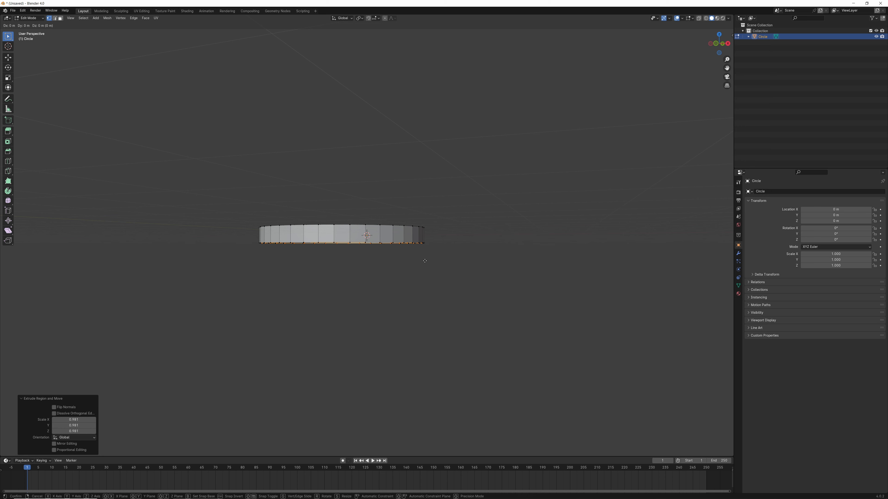
key(z)
click(415, 297)
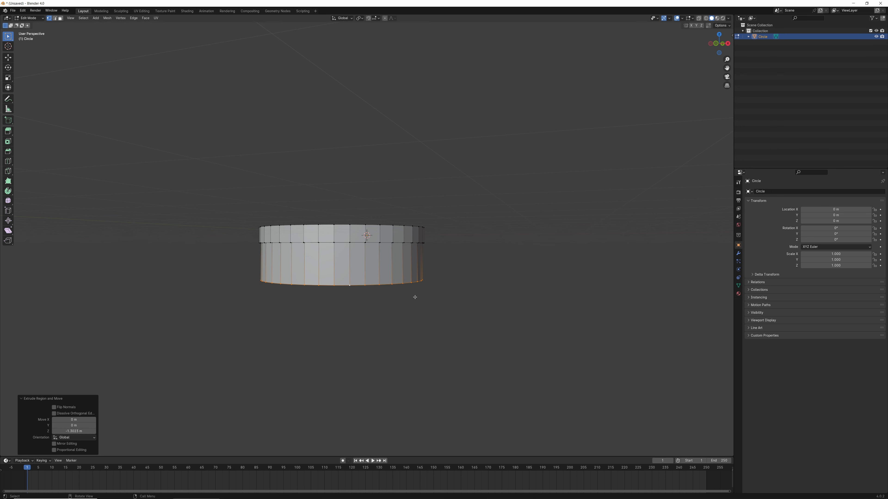
key(s)
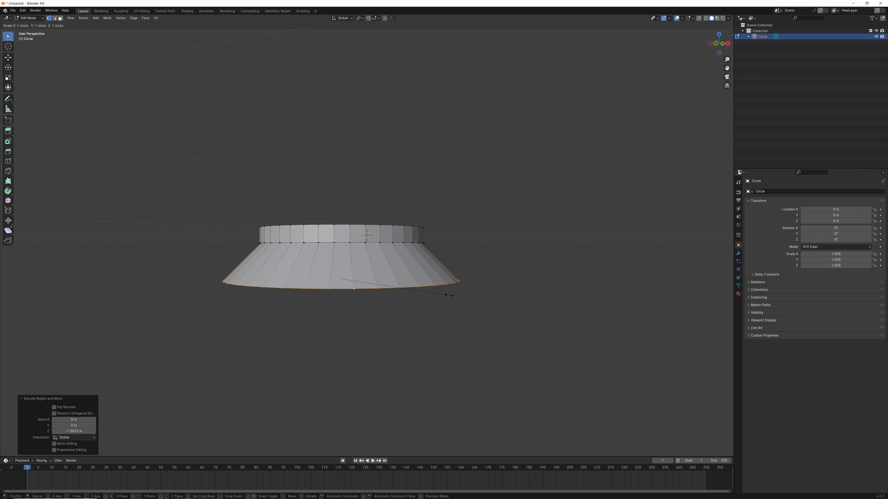
click(449, 295)
- Extrude the shoulder's lower edge loop straight down along Z by about 7.7 m to form the body
scroll(449, 296, down, 3)
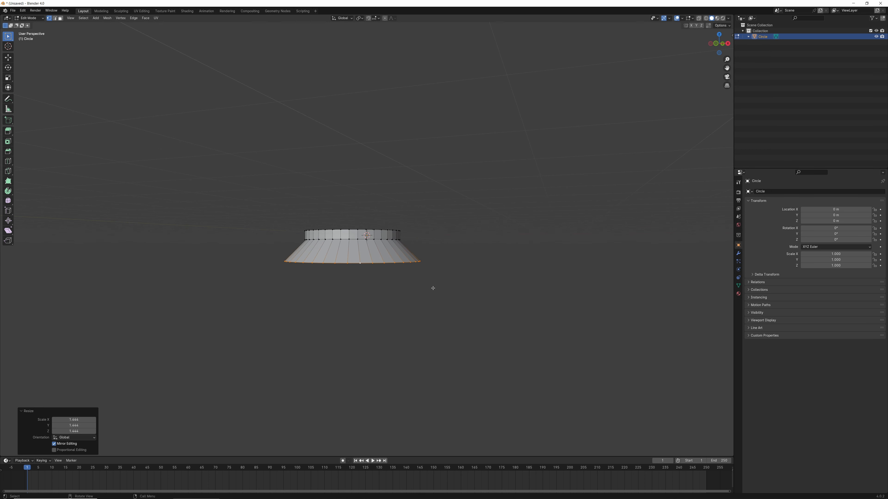
key(e)
key(z)
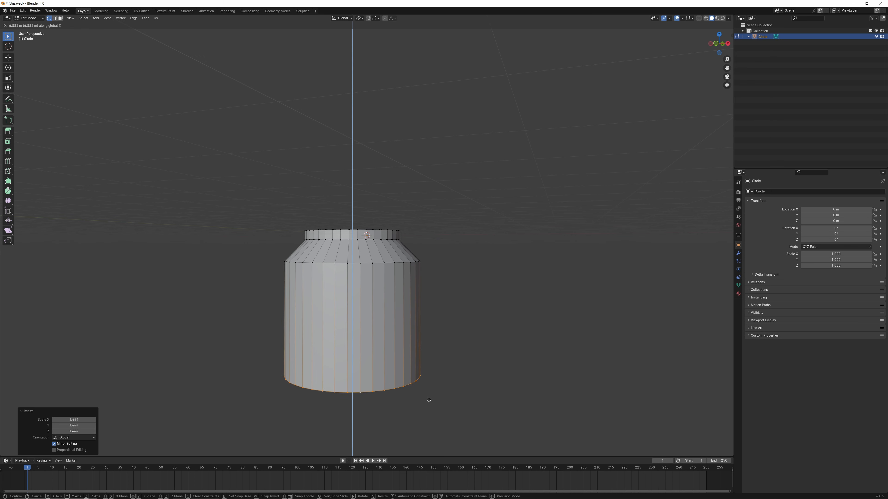
click(426, 414)
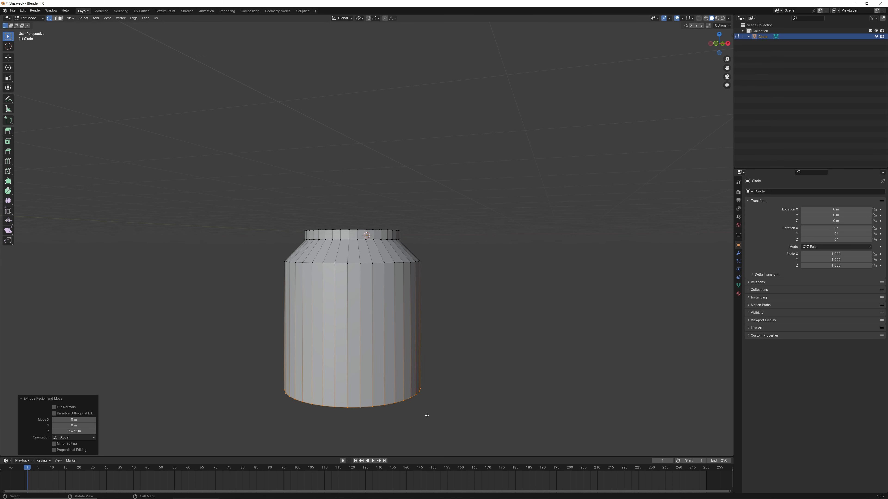
- Extrude the body's bottom edge loop down about 1.3 m and scale it by about 0.66 to taper the base
key(g)
key(z)
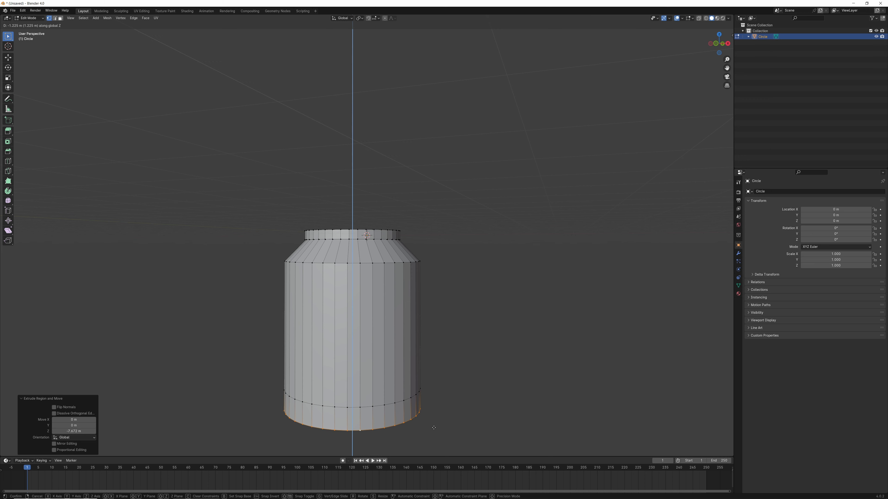
click(433, 430)
key(s)
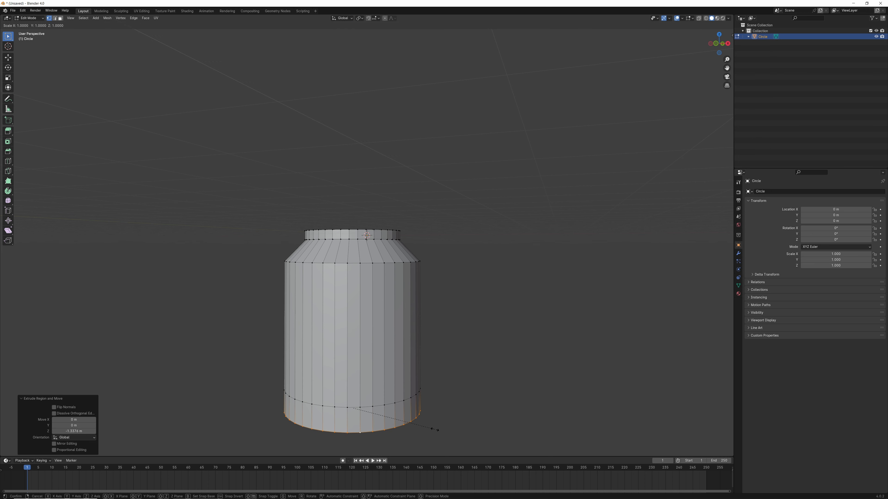
click(406, 418)
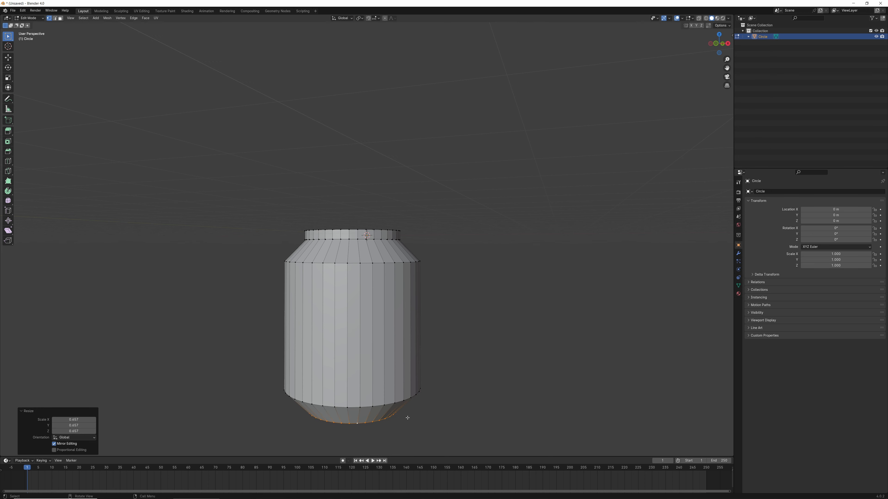
- Fill the open base with a face and inset that face by about 0.52 m
middle_drag(430, 416, 459, 386)
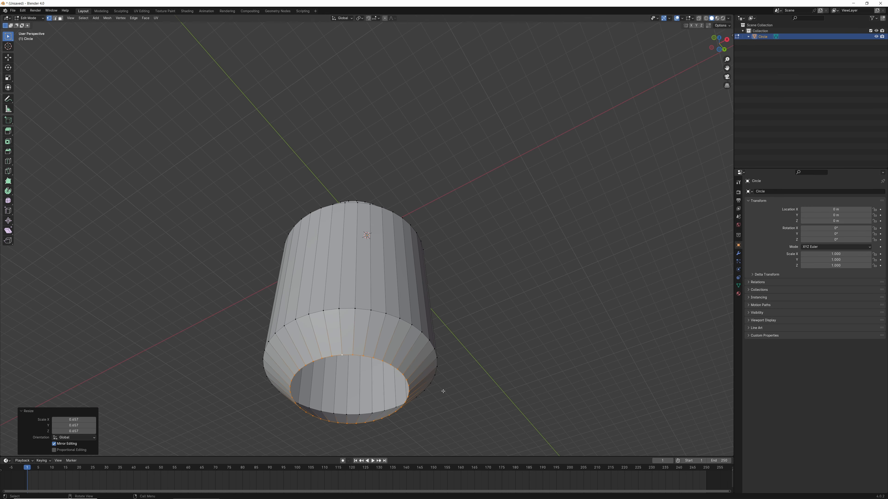
key(f)
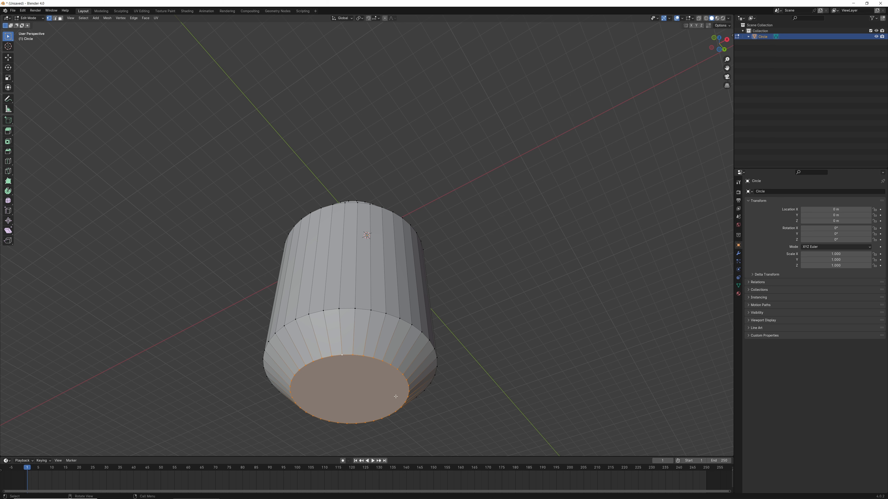
key(i)
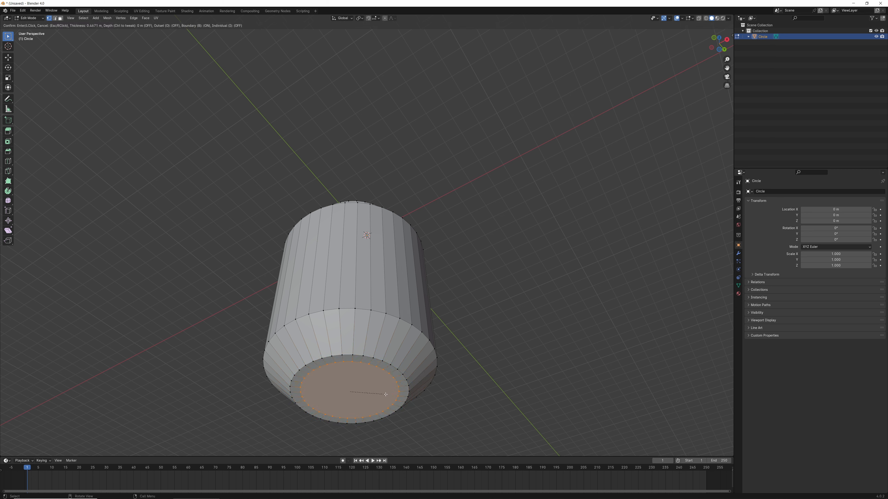
click(384, 394)
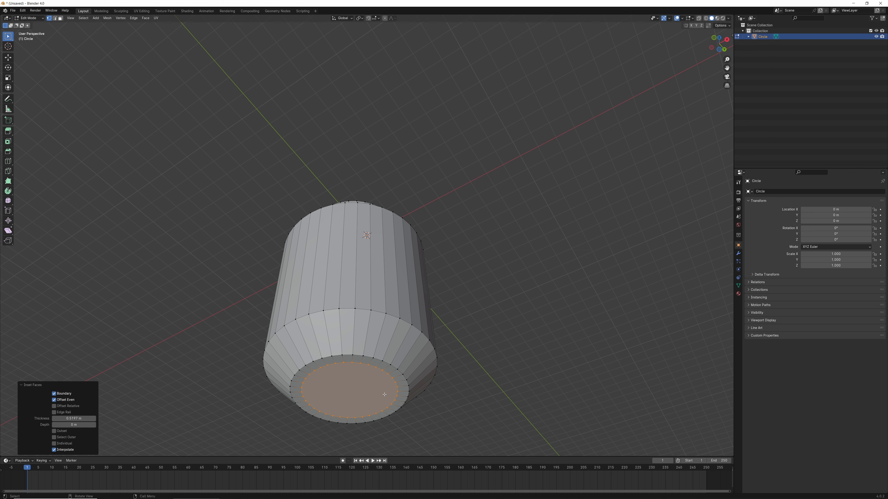
- Raise the inset base face about 0.11 m along Z and inset it again by about 0.54 m
key(g)
key(z)
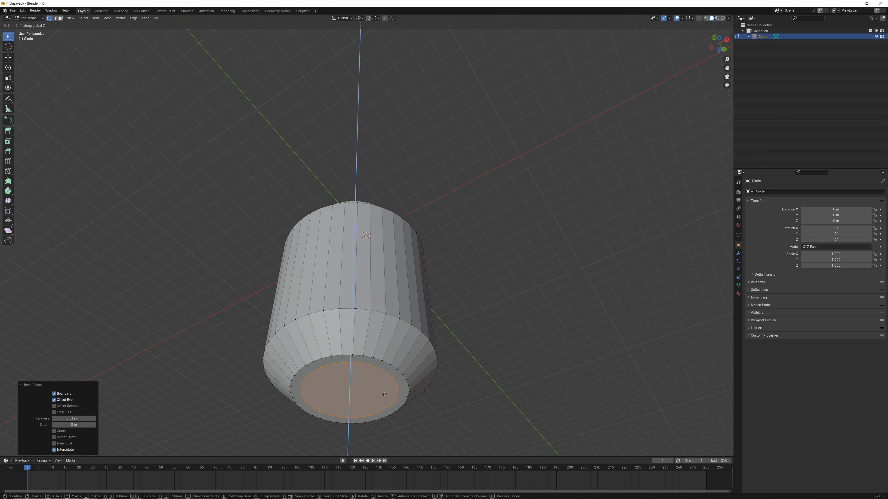
click(385, 392)
key(i)
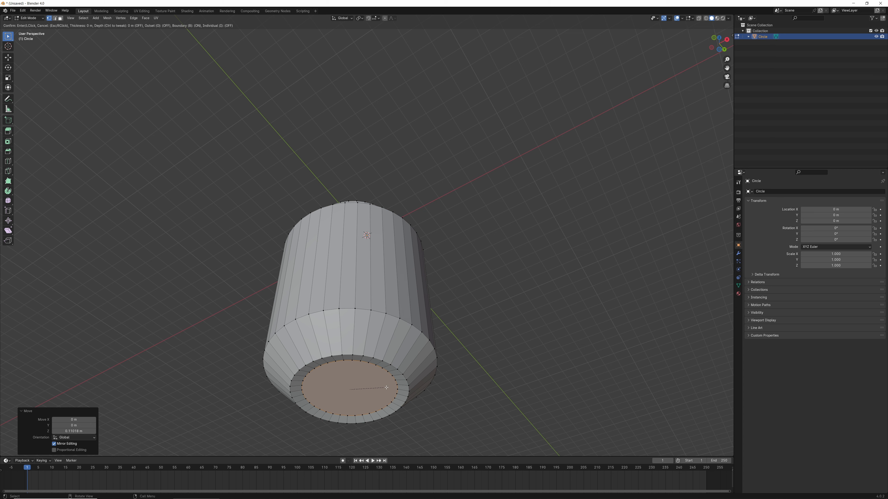
click(374, 387)
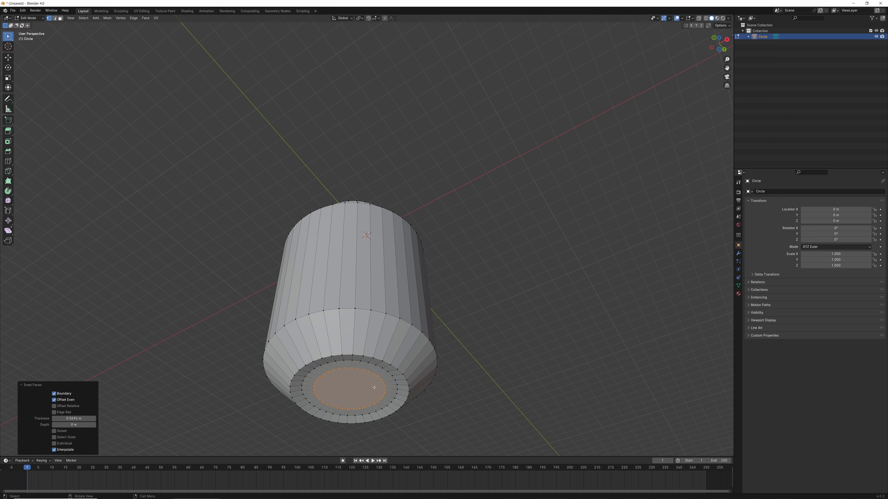
- Raise the inner base face about 0.17 m along Z and inset it by about 0.48 m
key(g)
key(z)
click(374, 384)
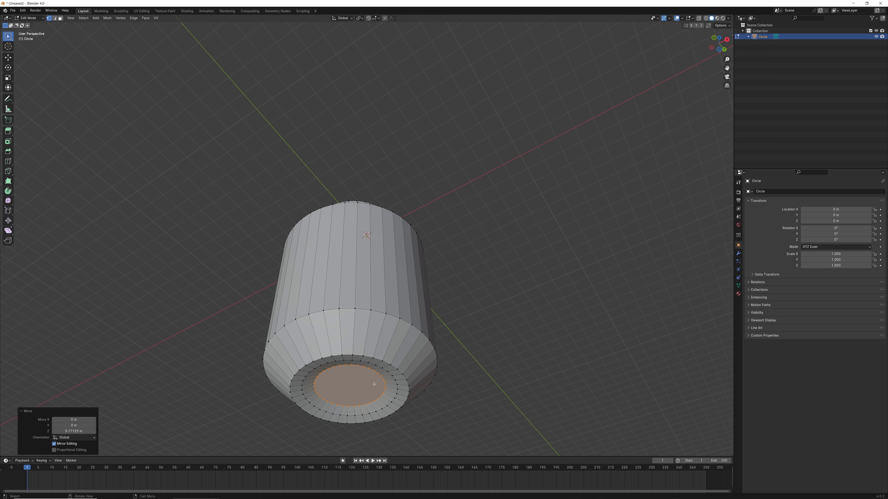
key(i)
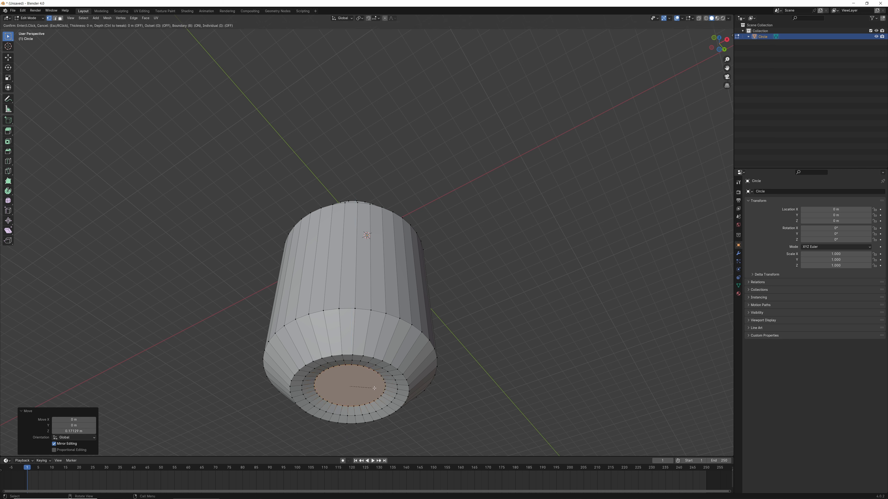
click(363, 382)
- Apply smooth shading to the whole can object
middle_drag(498, 397, 276, 436)
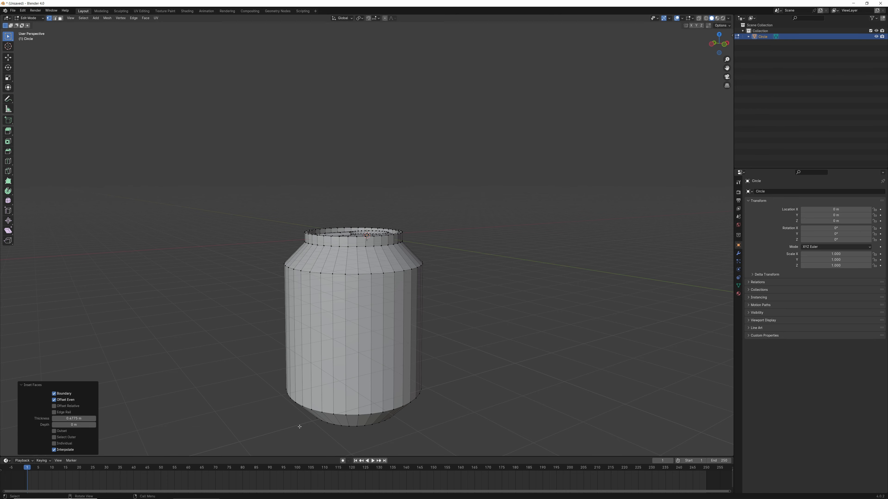
key(Tab)
right_click(328, 337)
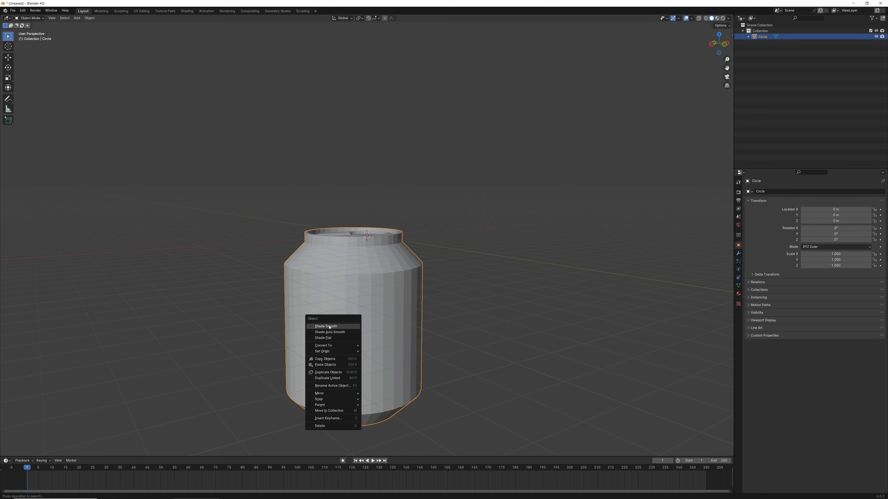
click(329, 327)
mouse_move(464, 336)
middle_down()
mouse_move(400, 363)
mouse_move(339, 365)
mouse_move(250, 338)
mouse_move(226, 315)
mouse_move(230, 328)
mouse_move(268, 337)
mouse_move(277, 323)
middle_up()
- Add an edge loop to the shoulder and slide it close to the body's upper edge, at a factor of about -0.95
key(Tab)
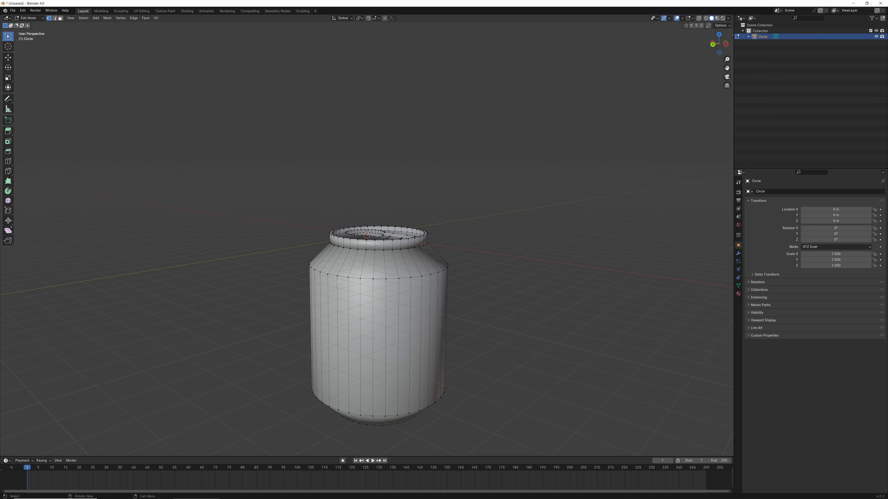
key(ctrl+r)
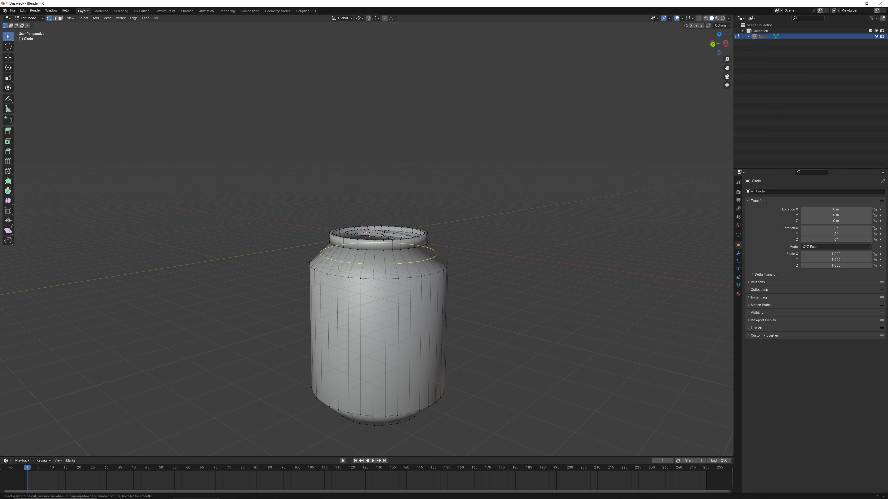
click(338, 268)
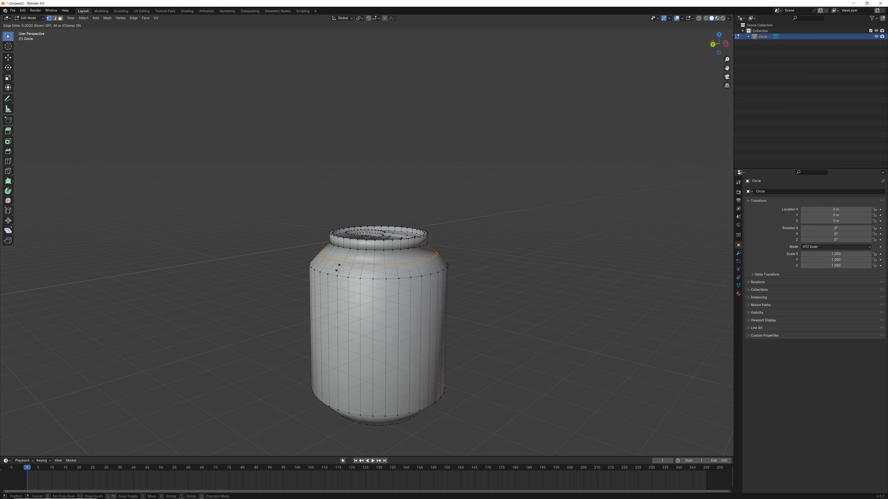
click(338, 282)
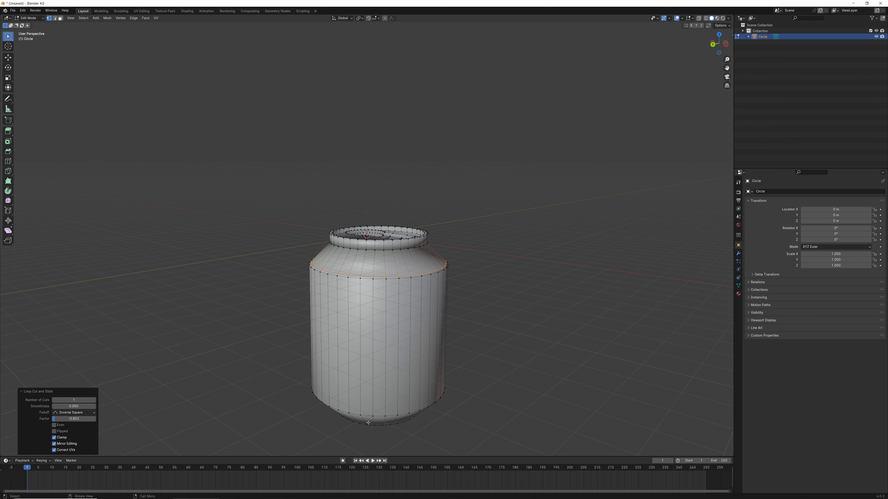
- Add an edge loop to the tapered base and slide it up close to the body's lower edge
middle_drag(372, 415, 367, 405)
key(ctrl+r)
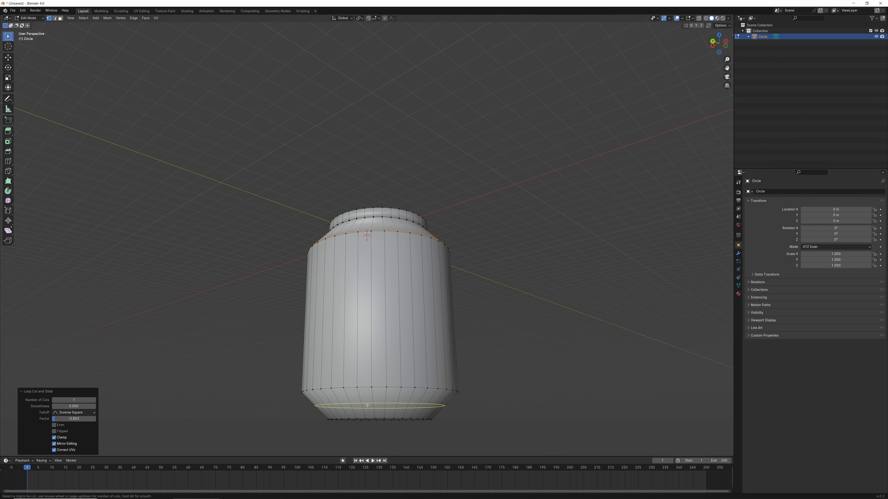
click(366, 404)
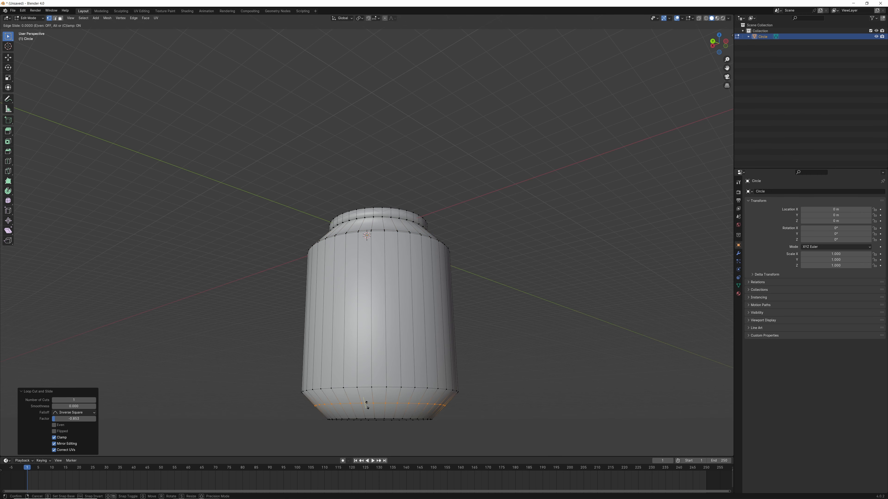
click(367, 392)
- Add an edge loop to the flat lid surface and slide it outward near the rim, at a factor of about 0.91
middle_drag(370, 395, 416, 431)
middle_drag(382, 328, 367, 351)
scroll(373, 326, up, 4)
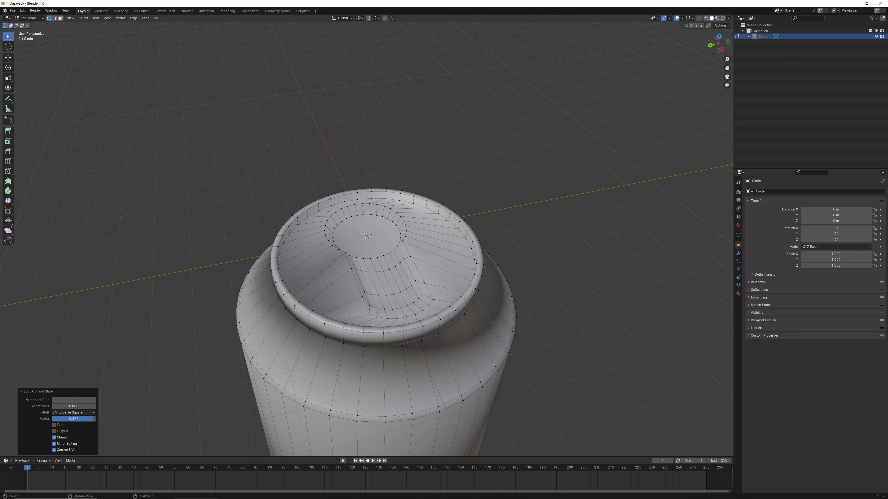
key(ctrl+r)
click(318, 278)
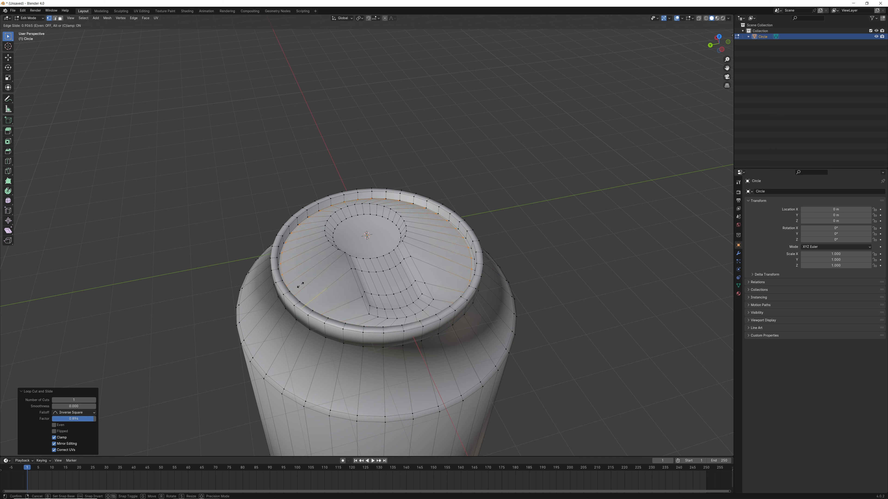
click(320, 277)
- Add one edge loop tightly around the keyhole outline on the lid and another low on the recess wall near its floor
key(g)
key(g)
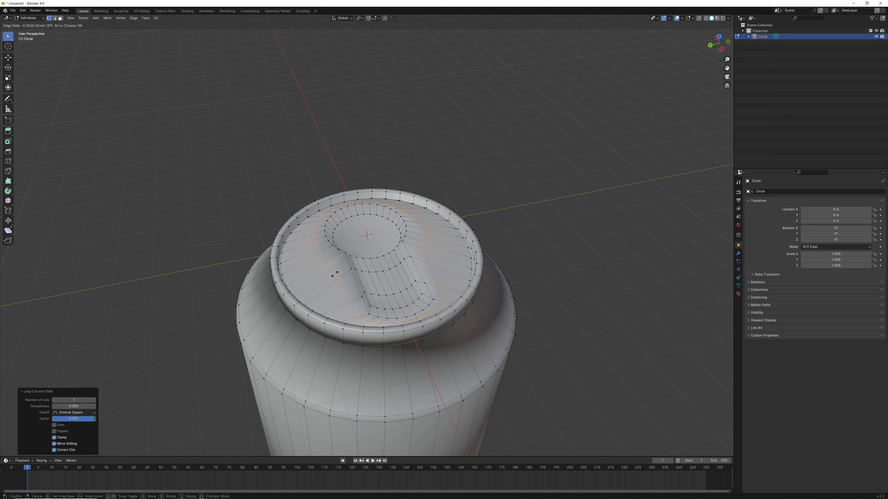
click(352, 268)
key(ctrl+r)
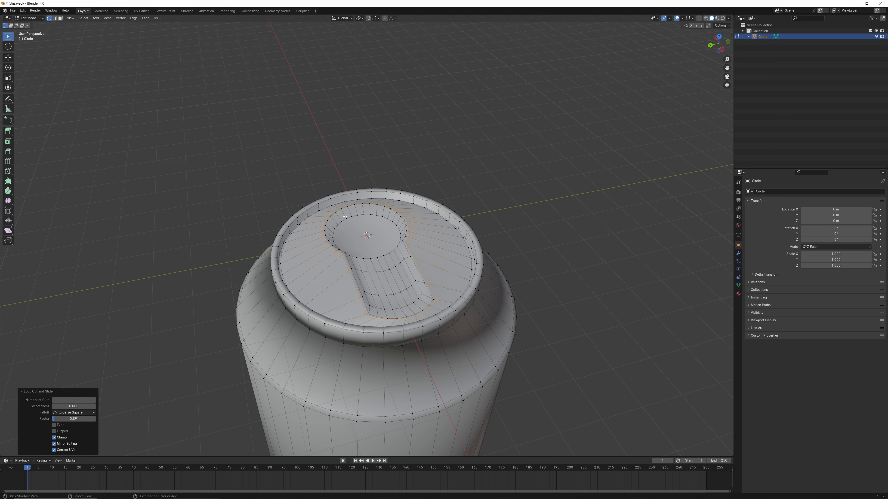
click(339, 212)
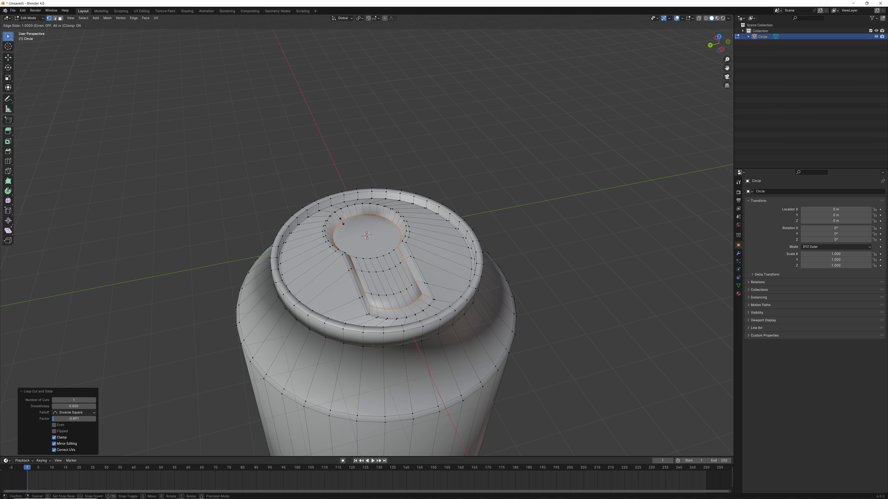
click(342, 218)
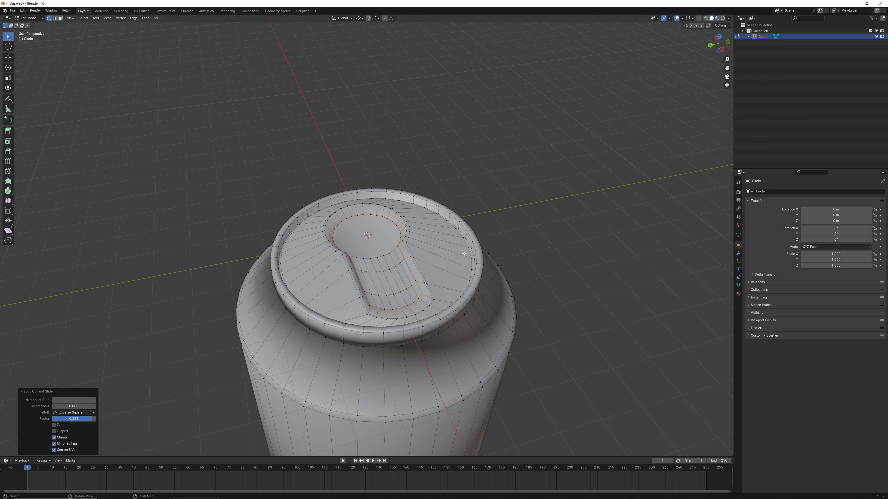
- Add an edge loop to the tapered base and slide it close to its bottom edge, at a factor of about -0.93
middle_drag(462, 262, 469, 308)
scroll(470, 308, down, 4)
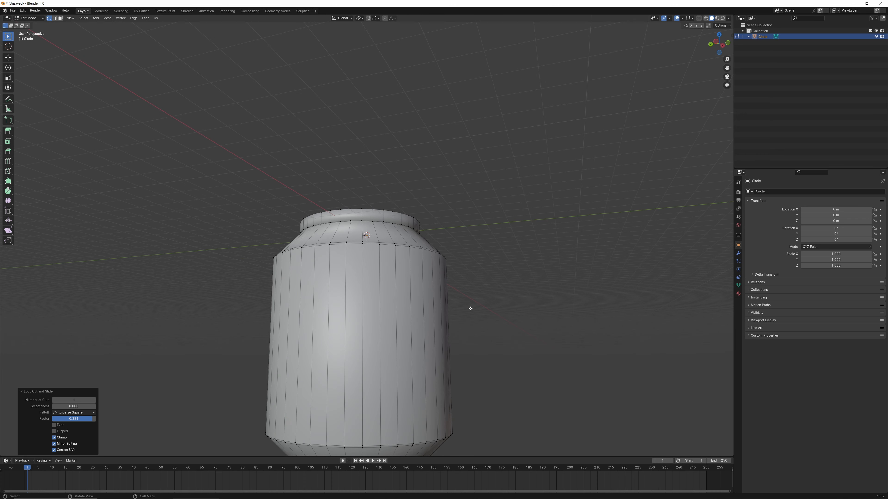
key(ctrl+r)
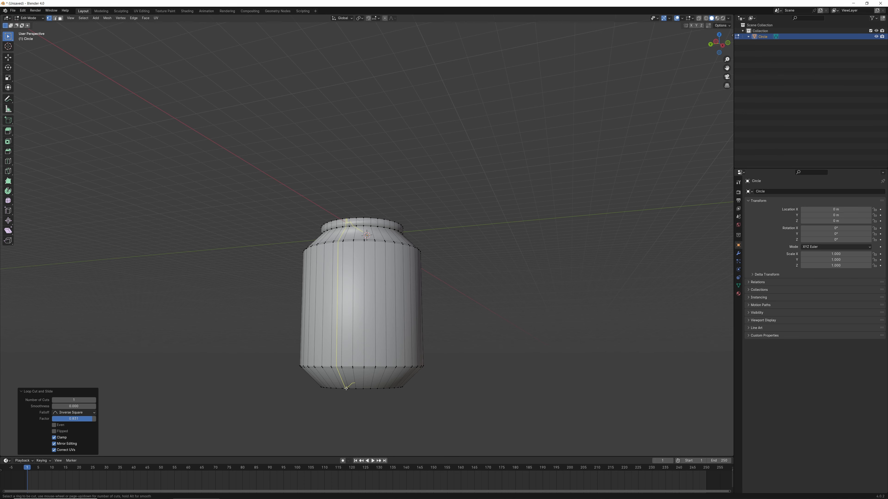
click(349, 388)
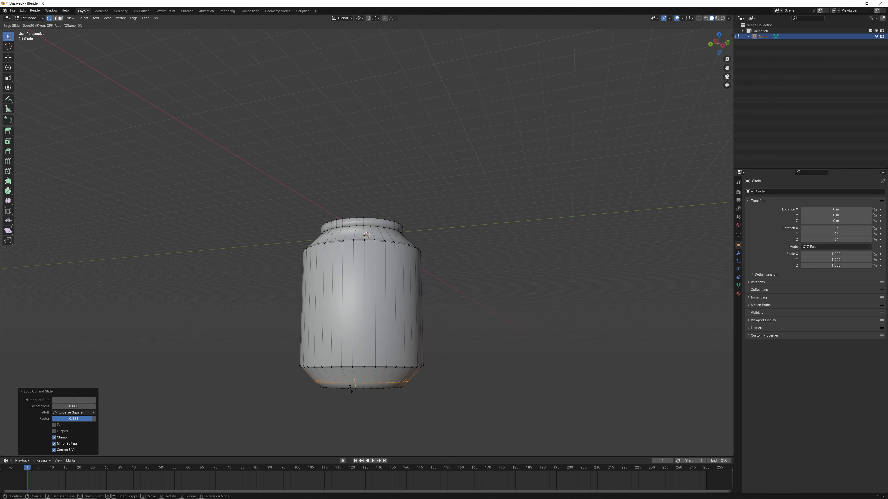
click(355, 392)
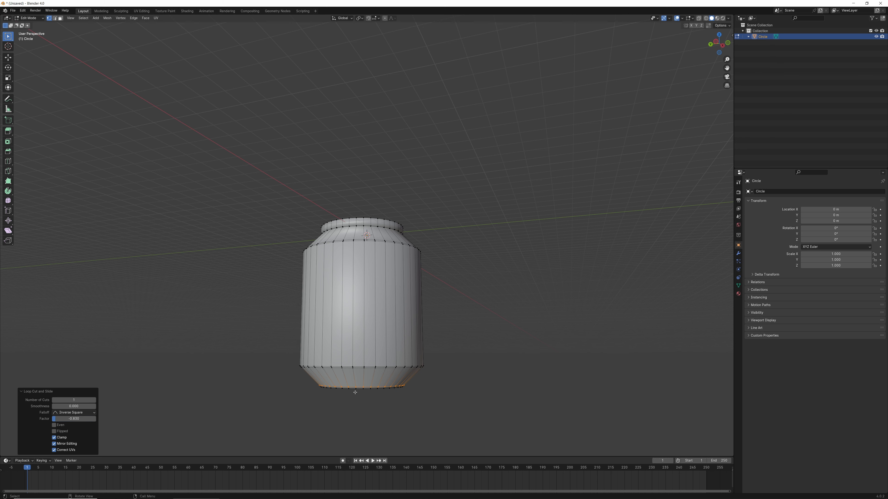
key(Tab)
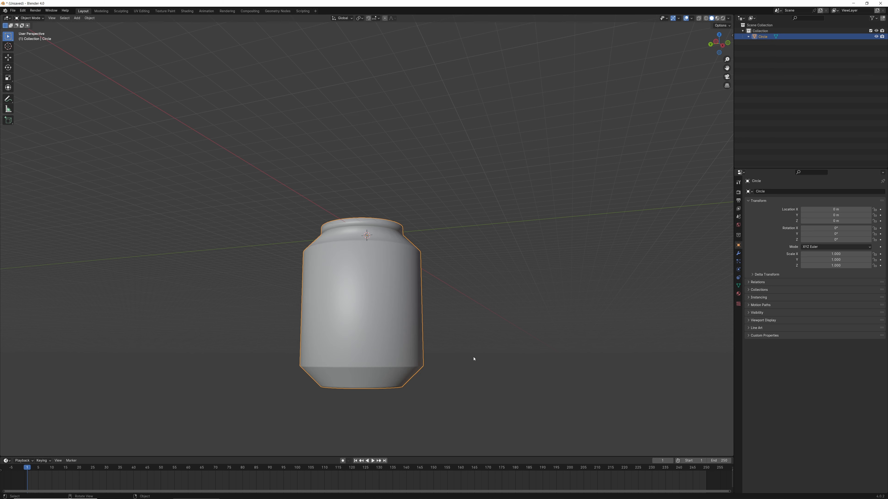
- Add an edge loop to the rim's inner wall and slide it fully down to the lid, at a factor of 1
middle_drag(450, 360, 344, 268)
key(Tab)
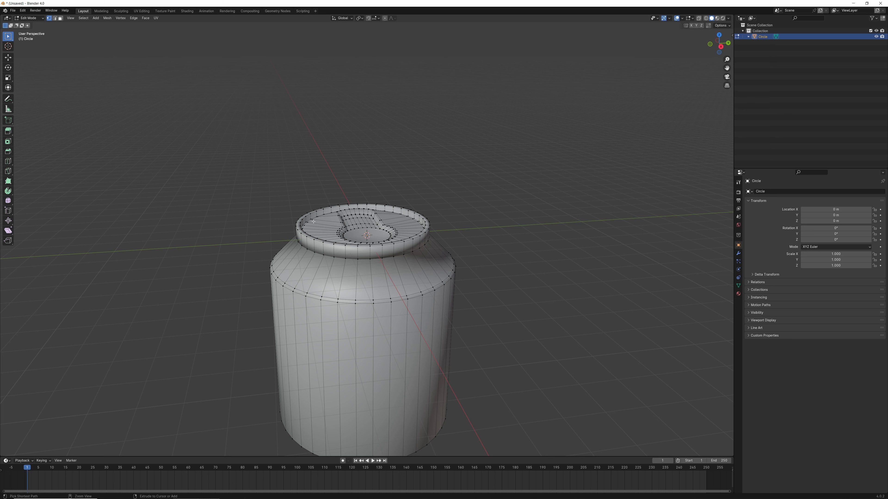
key(ctrl+r)
click(315, 214)
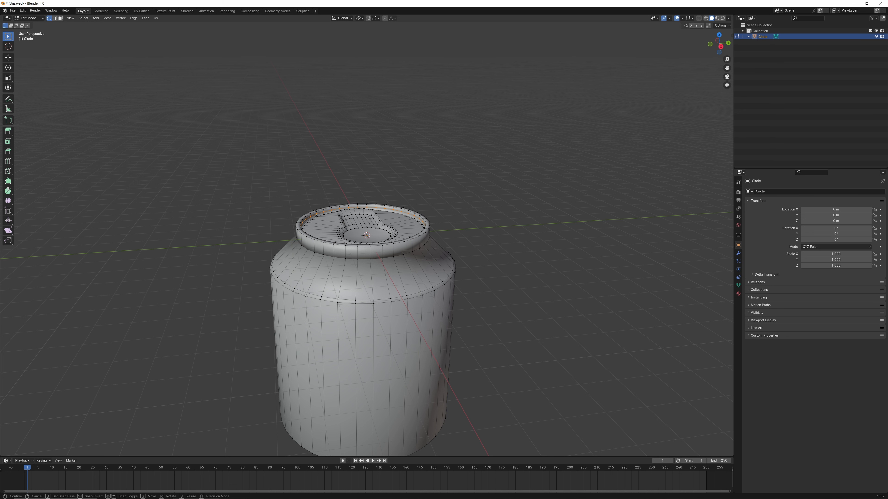
click(316, 217)
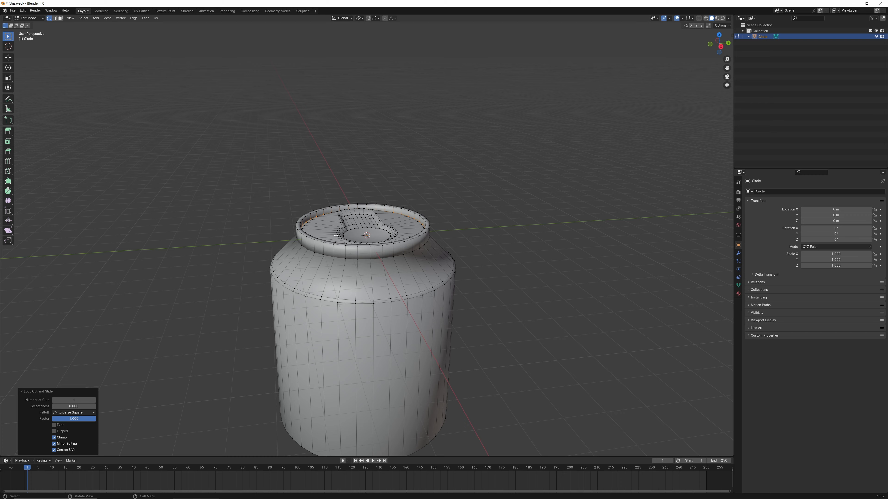
- Add a second edge loop to the rim's inner wall, slid toward its upper edge, and return to Object Mode
scroll(337, 235, up, 6)
key(ctrl+r)
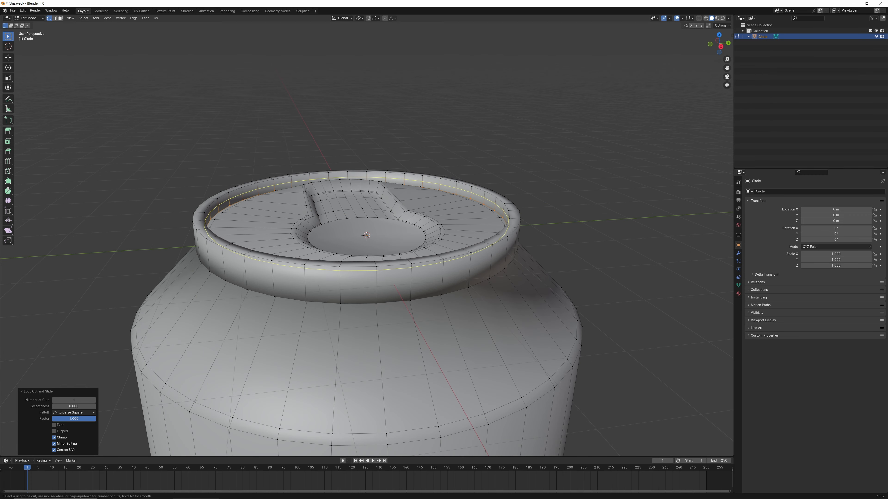
click(253, 203)
click(252, 199)
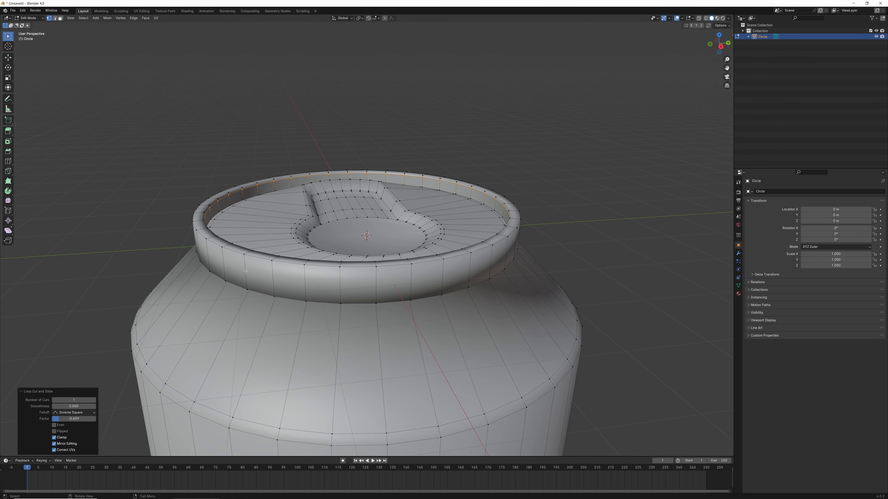
key(Tab)
- Create a new material on the can and name it "top of can"
middle_drag(276, 304, 444, 275)
scroll(379, 328, down, 6)
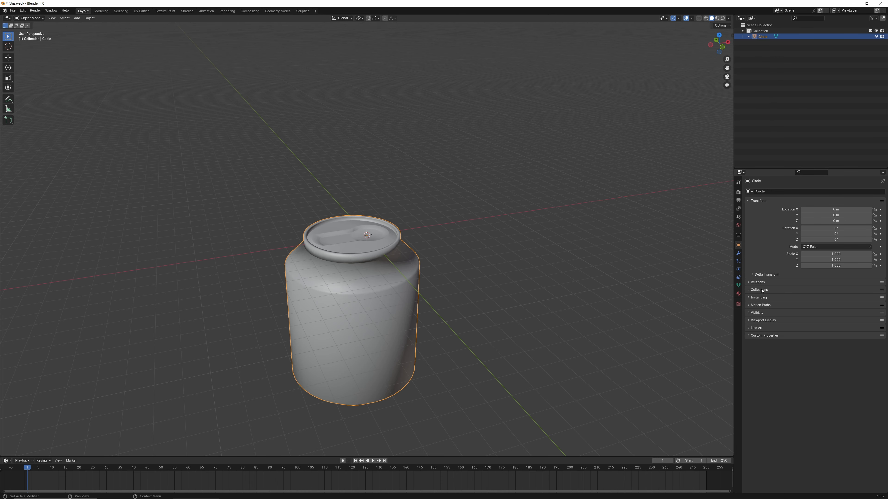
click(738, 304)
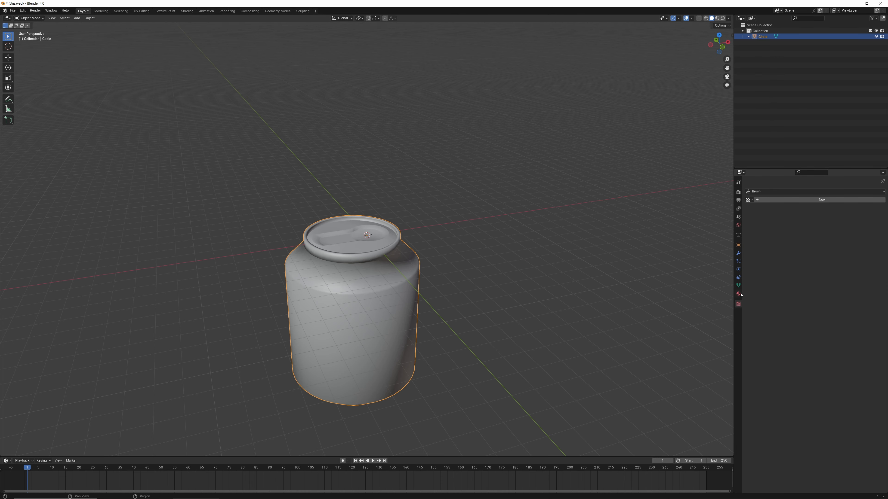
click(738, 294)
click(782, 216)
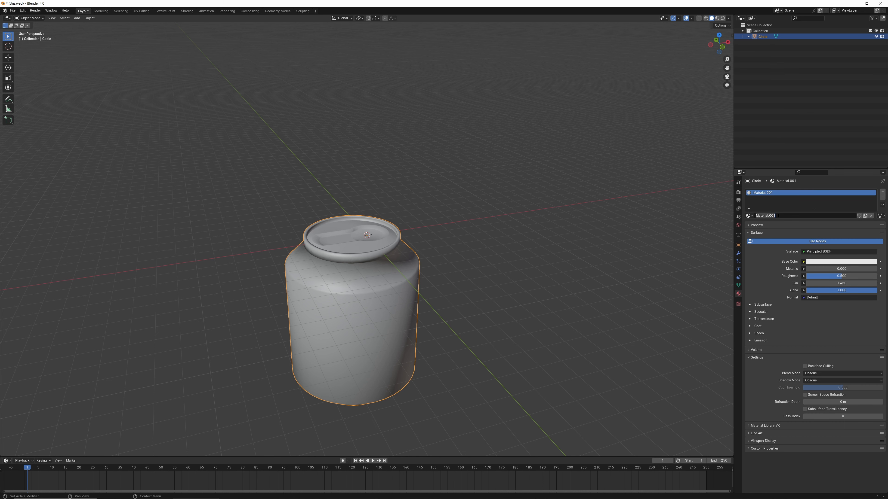
text(top of can)
key(Return)
- Set the material's metallic to 1.000 and roughness to 0.315, and display the can in Material Preview shading
drag(823, 269, 853, 275)
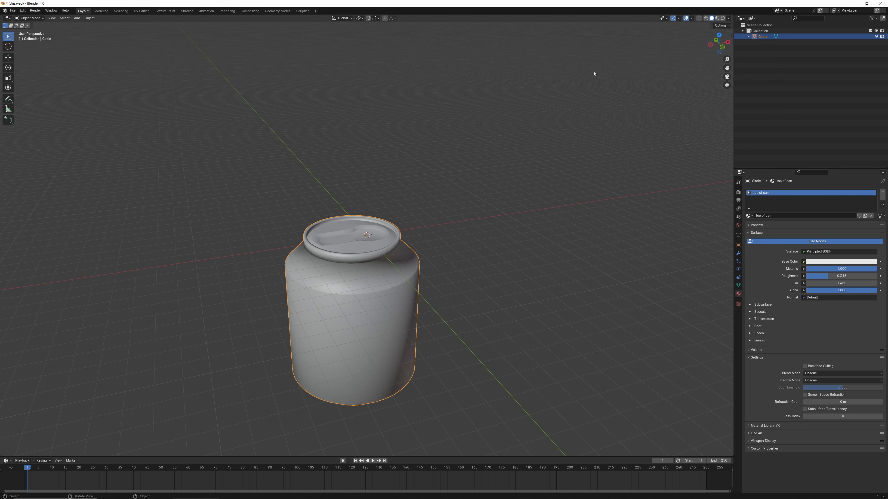
click(718, 18)
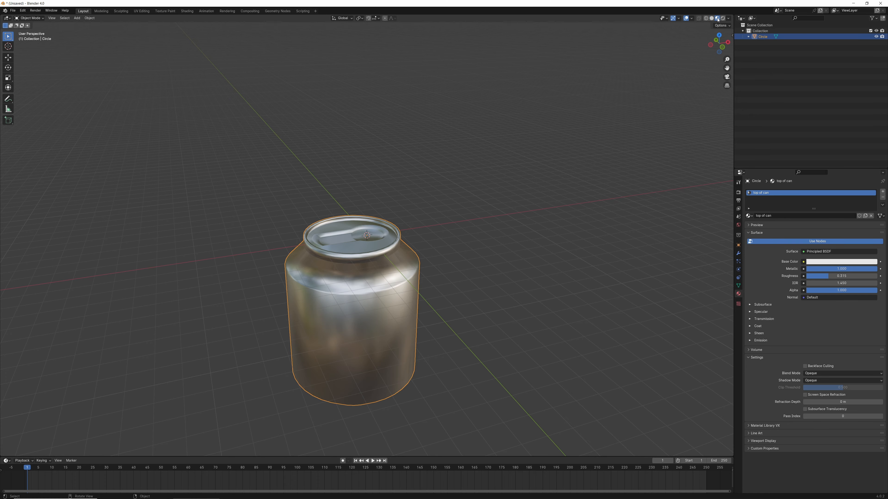
middle_drag(488, 308, 342, 295)
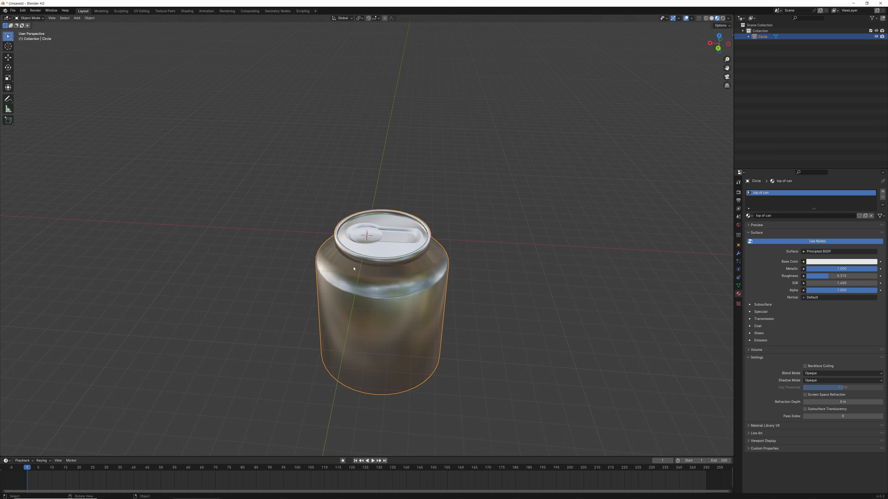
- Mark a seam along one continuous vertical line of edges on the can's outside, from below the rim through the shoulder and side to the base
key(Tab)
middle_drag(385, 233, 260, 263)
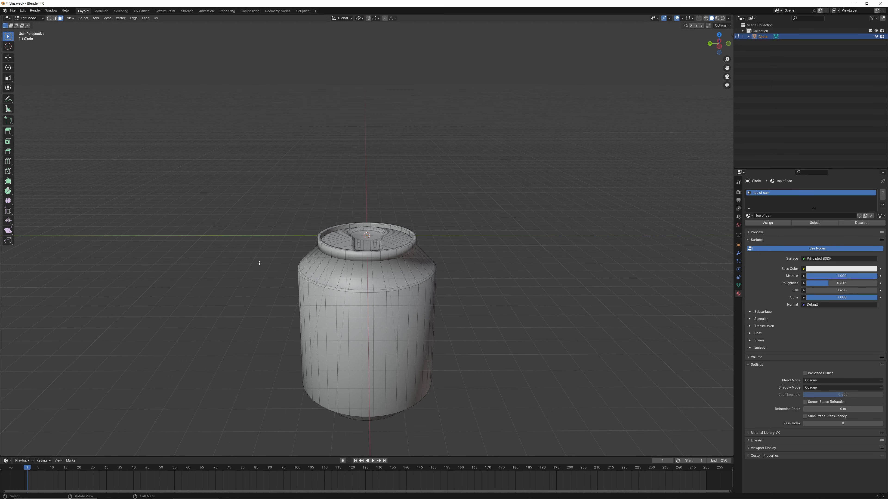
scroll(345, 292, up, 4)
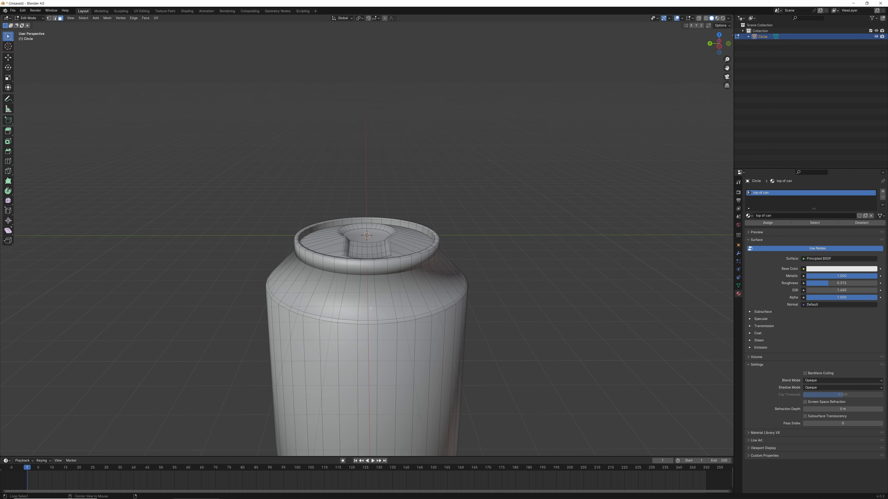
key(2)
alt+click(375, 322)
click(376, 316)
shift+click(376, 322)
shift+click(377, 330)
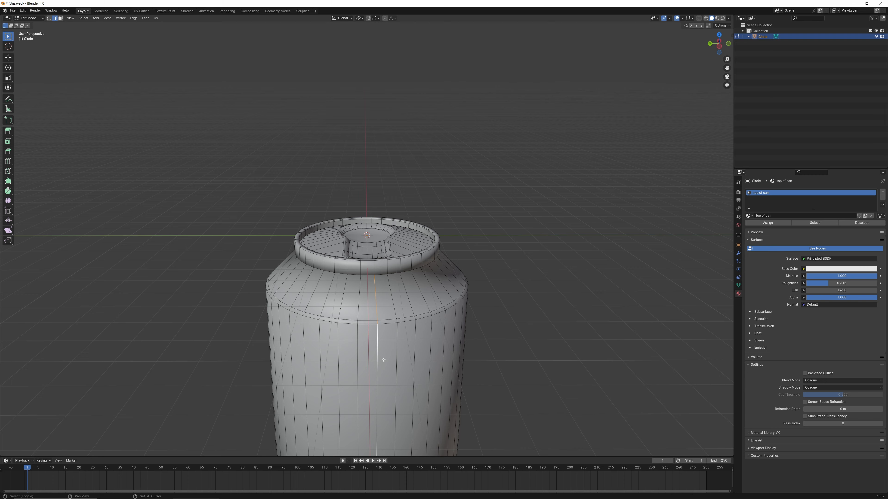
middle_drag(377, 330, 393, 288)
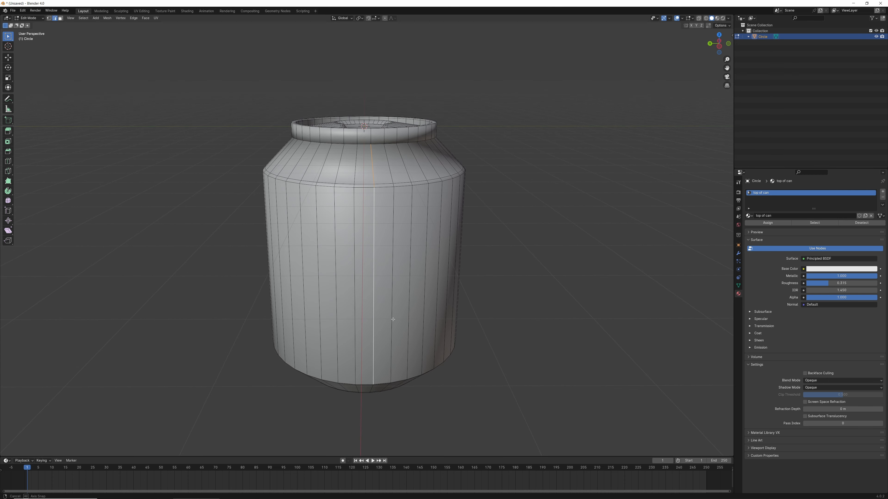
middle_drag(393, 319, 388, 287)
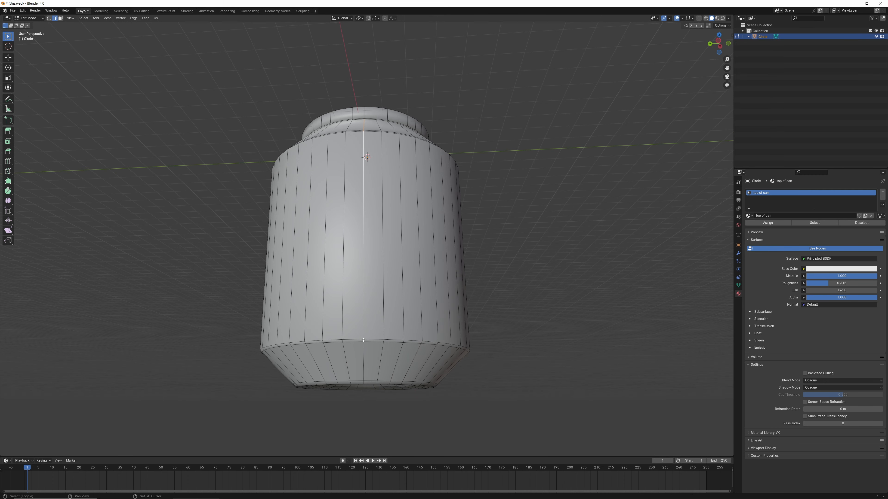
shift+click(366, 354)
shift+click(363, 354)
middle_drag(365, 382, 369, 352)
key(ctrl+e)
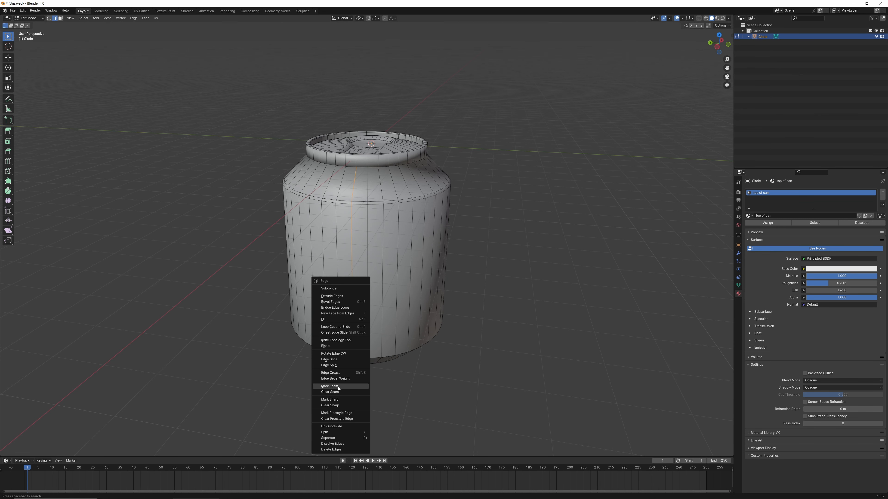
click(331, 387)
middle_drag(390, 327, 462, 290)
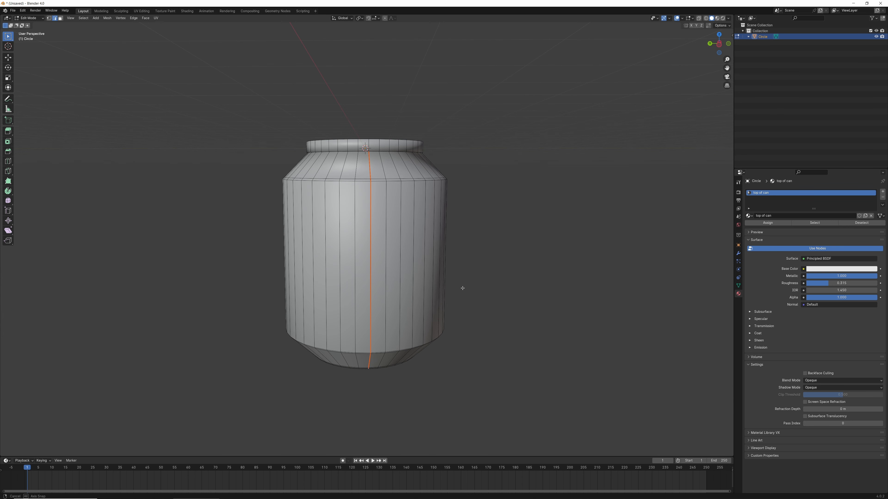
- Switch to the UV Editing workspace and show the can from the front in wireframe, with face selection active
click(142, 11)
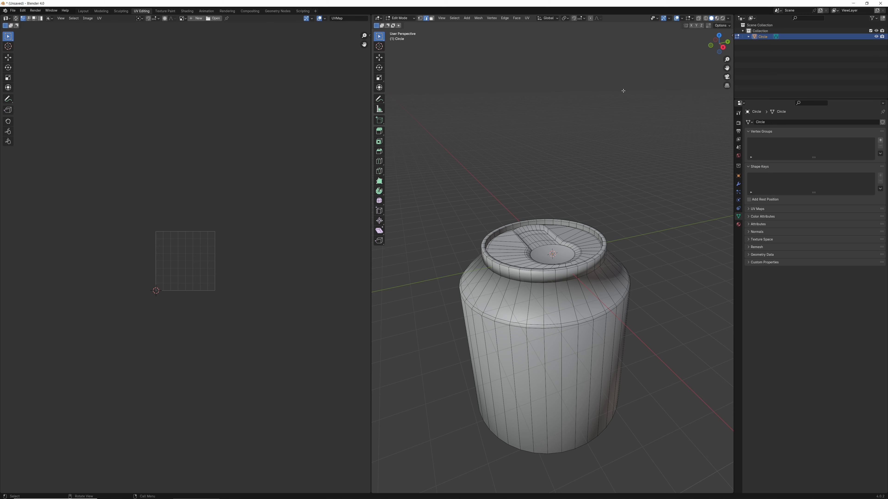
key(KP_1)
scroll(636, 250, down, 2)
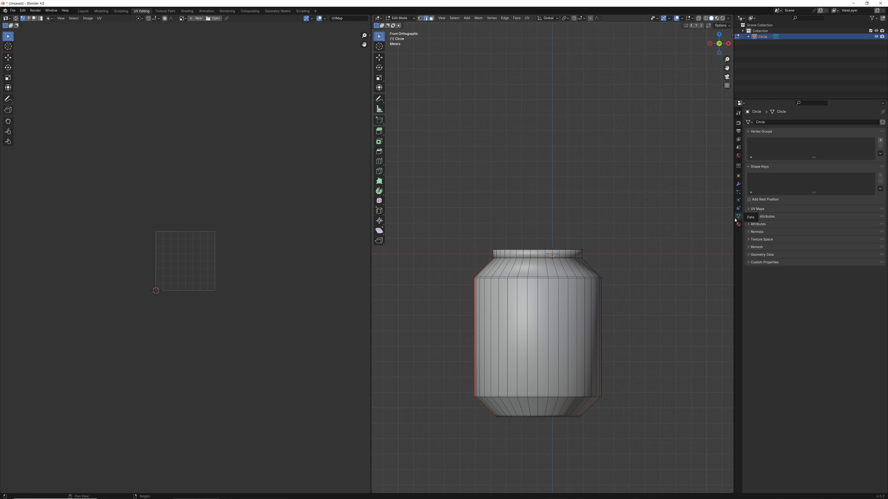
click(705, 19)
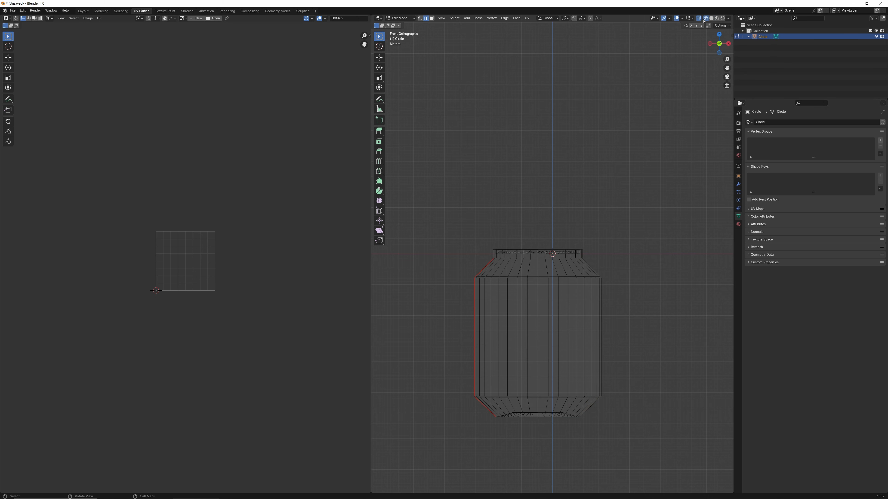
click(431, 18)
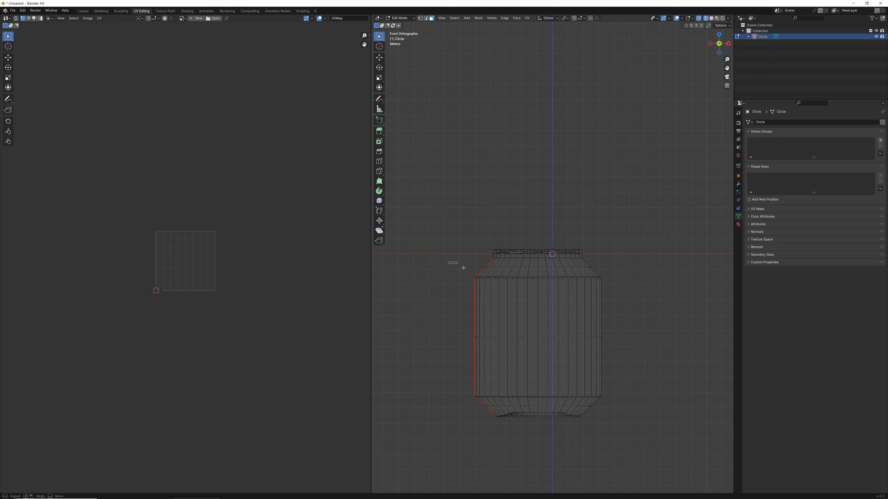